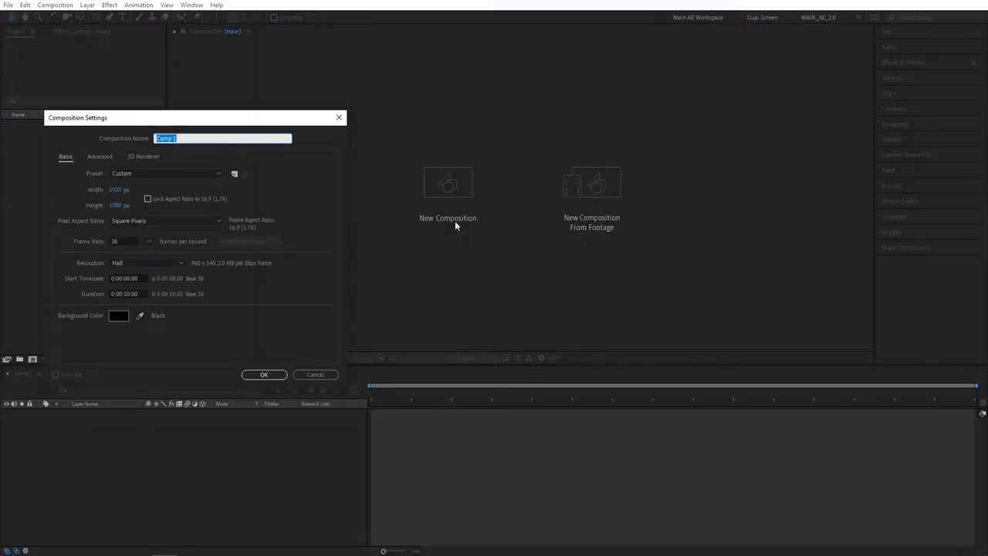
- Name the 1920×1080, 30 fps, 10-second black composition 'Render' and confirm it
{"action": "type", "text": "Render"}
{"action": "key", "text": "Return"}
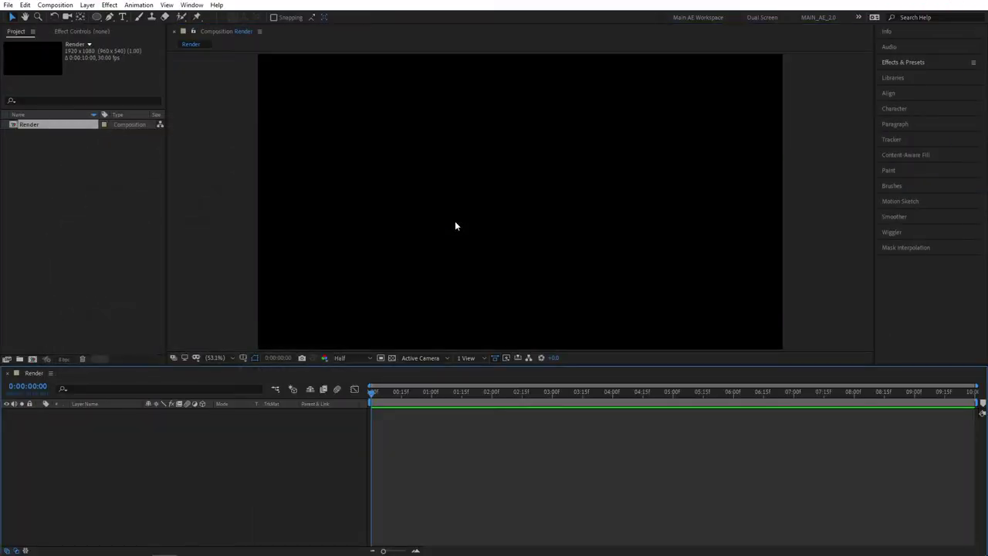
- Set the Ellipse tool to a solid white fill with no stroke
{"action": "left_click", "coordinate": [97, 16]}
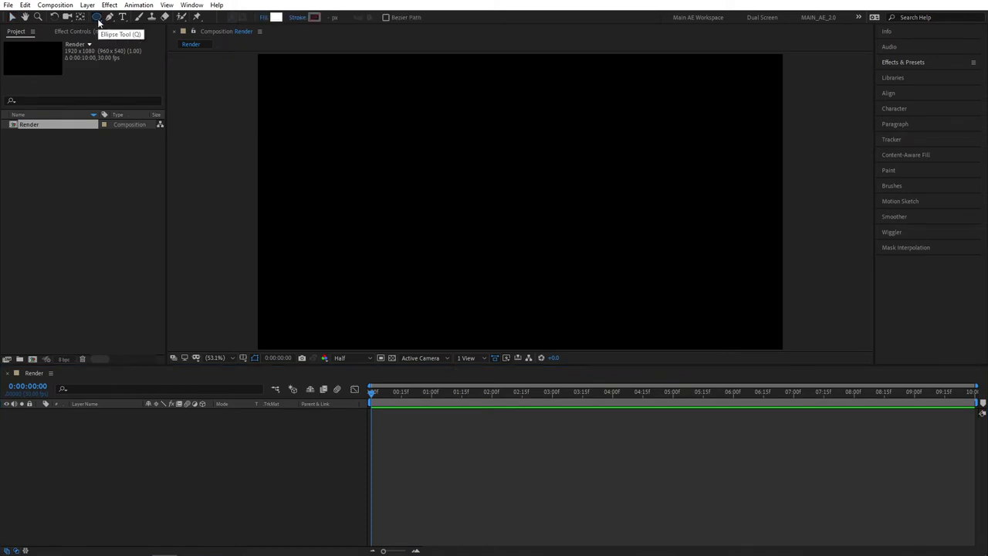
{"action": "left_click", "coordinate": [264, 17]}
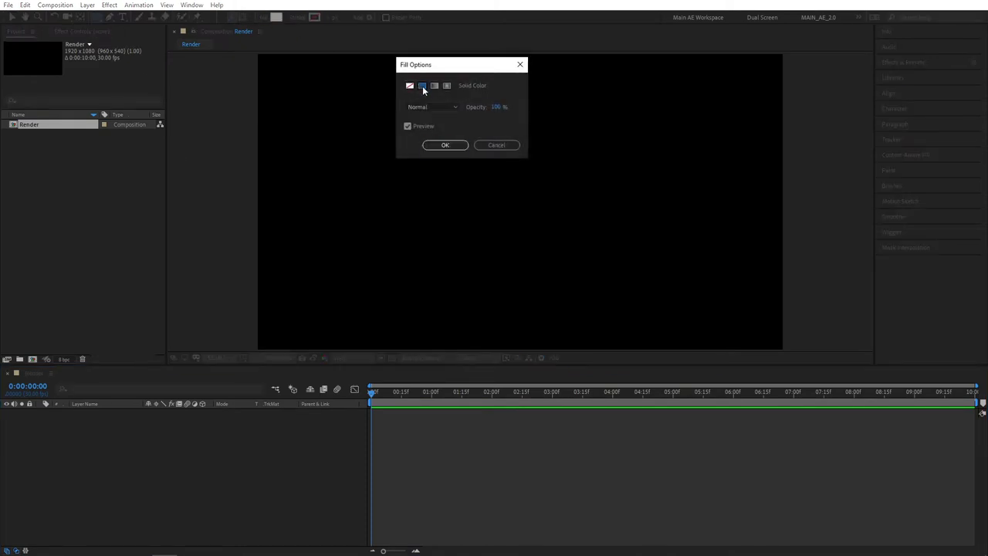
{"action": "left_click", "coordinate": [445, 145]}
{"action": "left_click", "coordinate": [297, 21]}
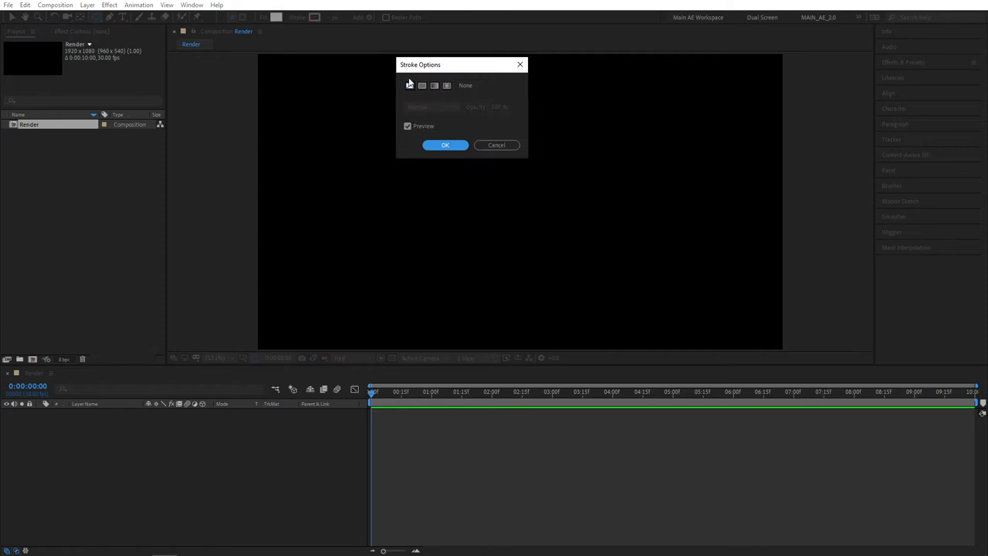
{"action": "left_click", "coordinate": [408, 84]}
{"action": "left_click", "coordinate": [450, 146]}
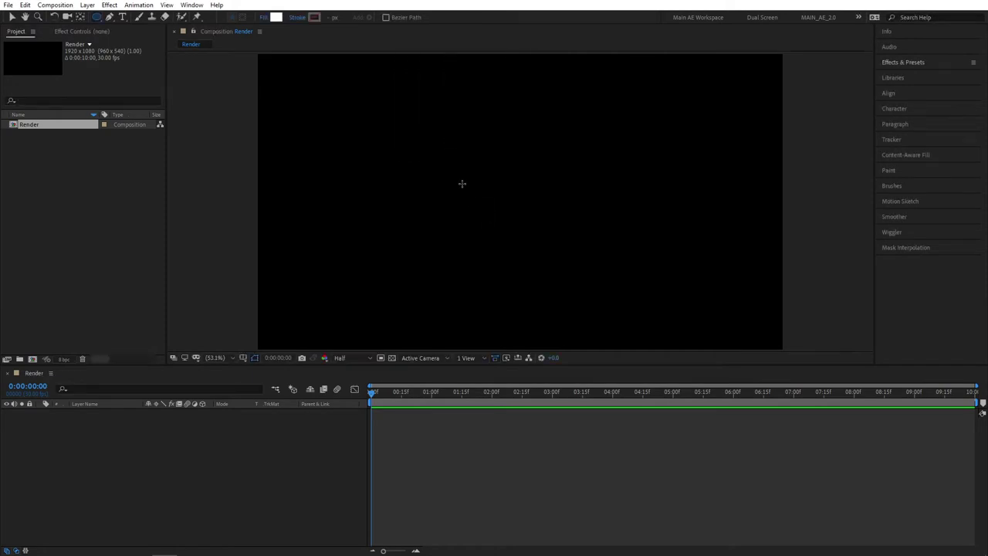
- Draw a large circle, centre it in the comp, and name its layer BIG
{"action": "left_click_drag", "start_coordinate": [437, 139], "coordinate": [591, 242]}
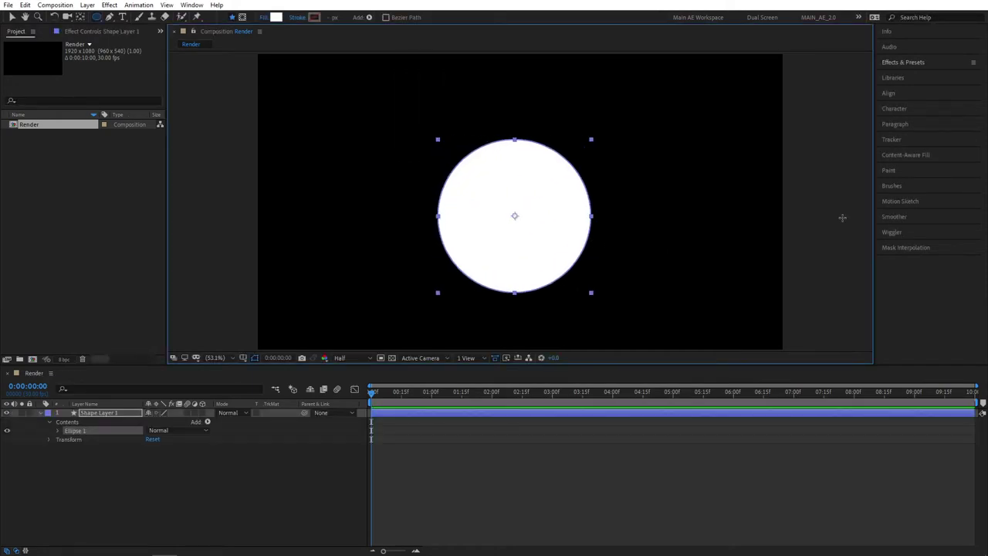
{"action": "left_click", "coordinate": [889, 93]}
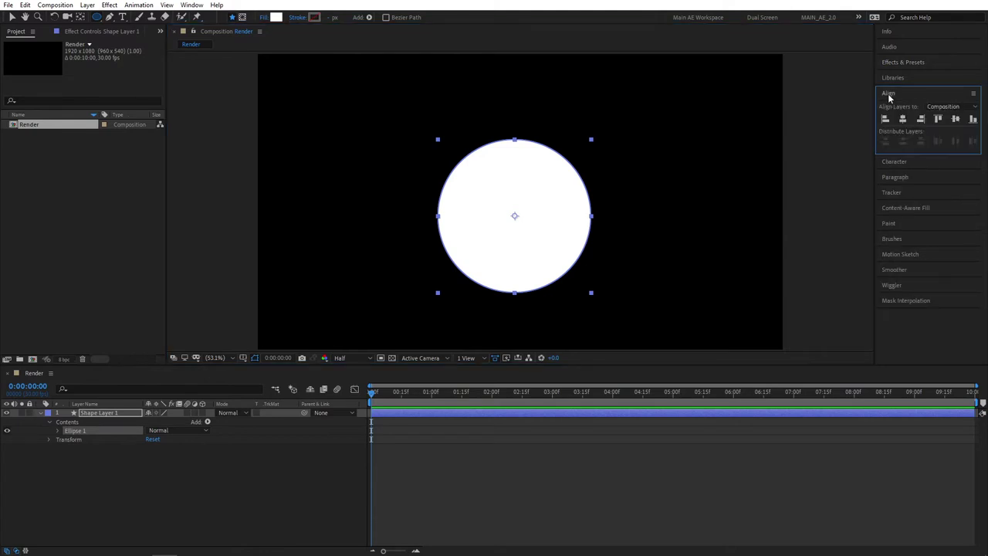
{"action": "left_click", "coordinate": [903, 120]}
{"action": "left_click", "coordinate": [955, 119]}
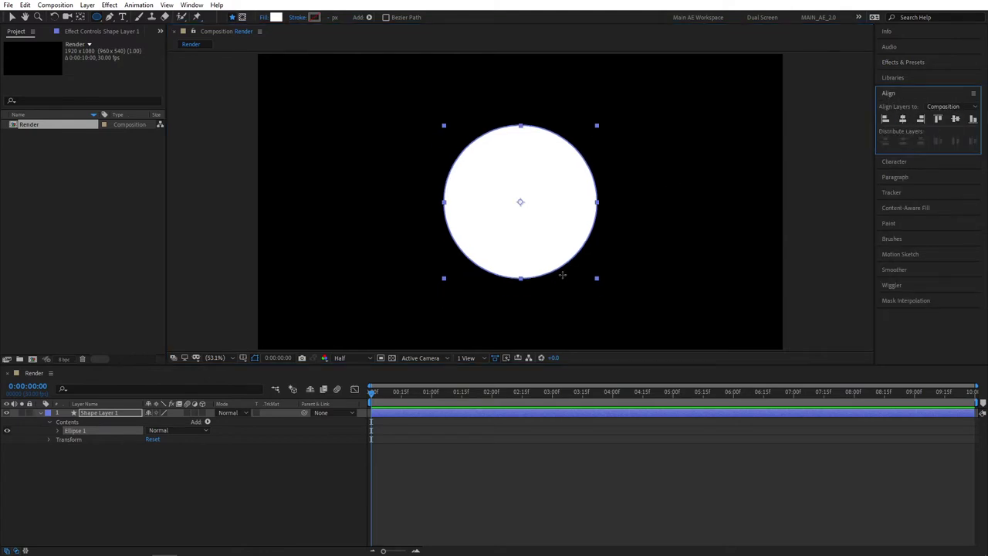
{"action": "left_click", "coordinate": [104, 414]}
{"action": "key", "text": "Return"}
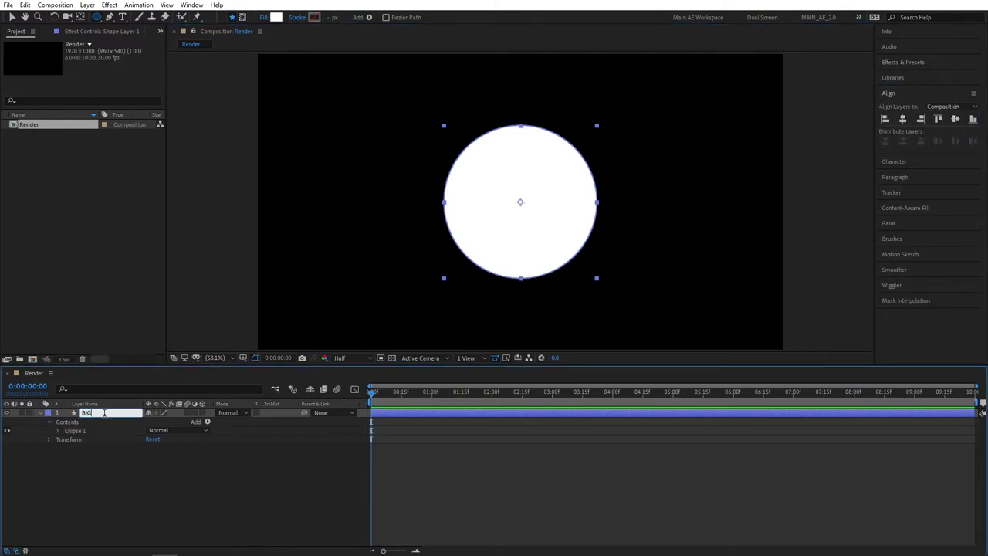
{"action": "left_click", "coordinate": [220, 463]}
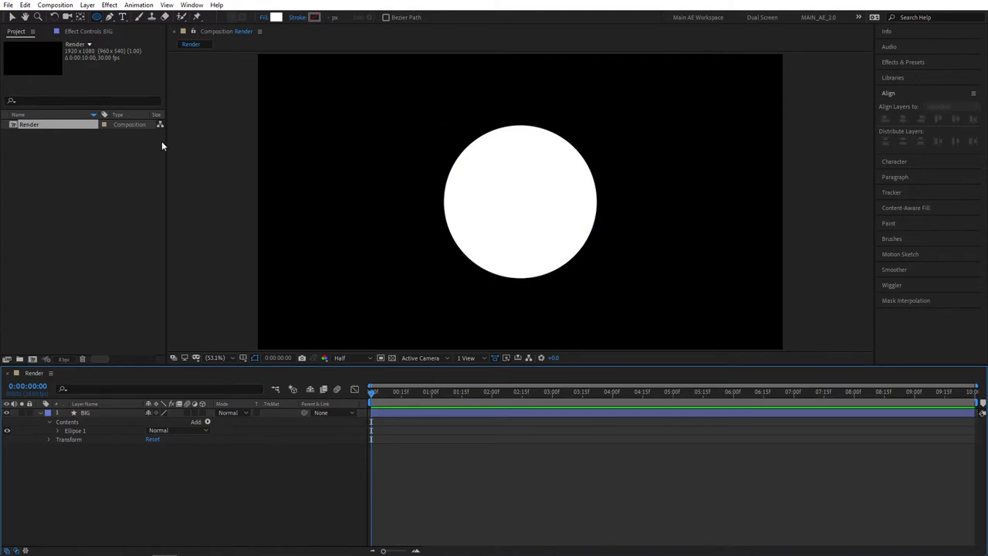
- Draw a smaller circle at the top right, name it SMALL, and nudge it into the corner
{"action": "left_click_drag", "start_coordinate": [672, 76], "coordinate": [737, 142]}
{"action": "left_click", "coordinate": [114, 413]}
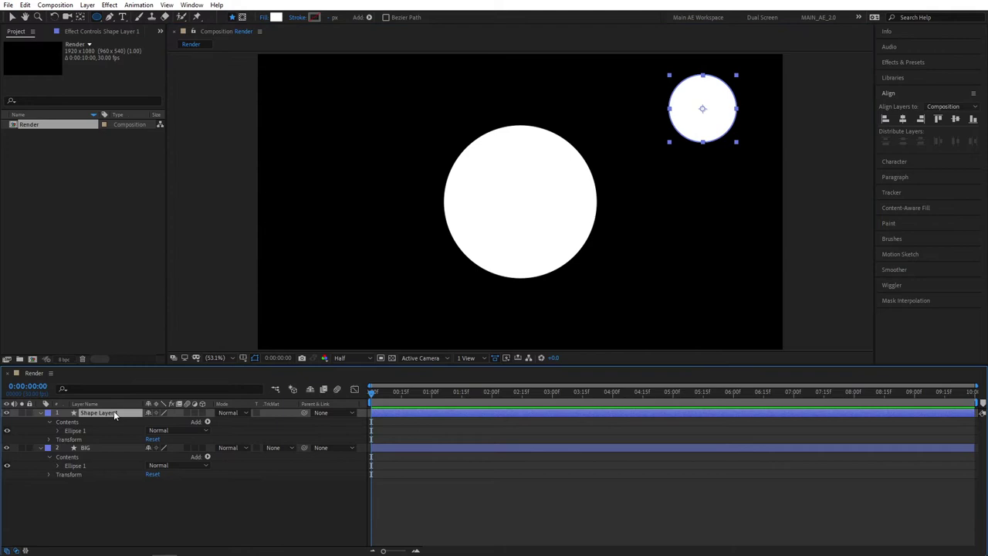
{"action": "key", "text": "Return"}
{"action": "key", "text": "Return"}
{"action": "left_click", "coordinate": [11, 16]}
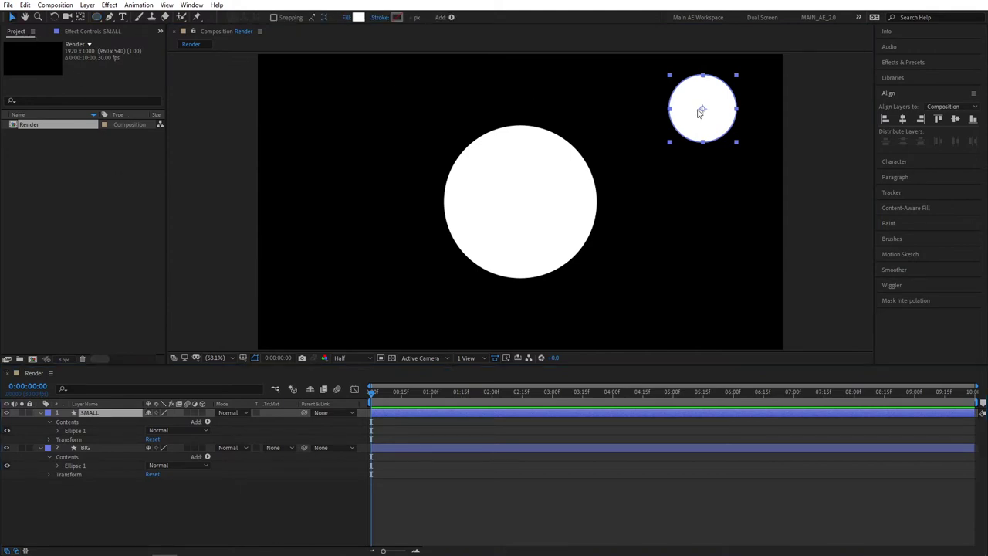
{"action": "left_click_drag", "start_coordinate": [699, 113], "coordinate": [724, 105]}
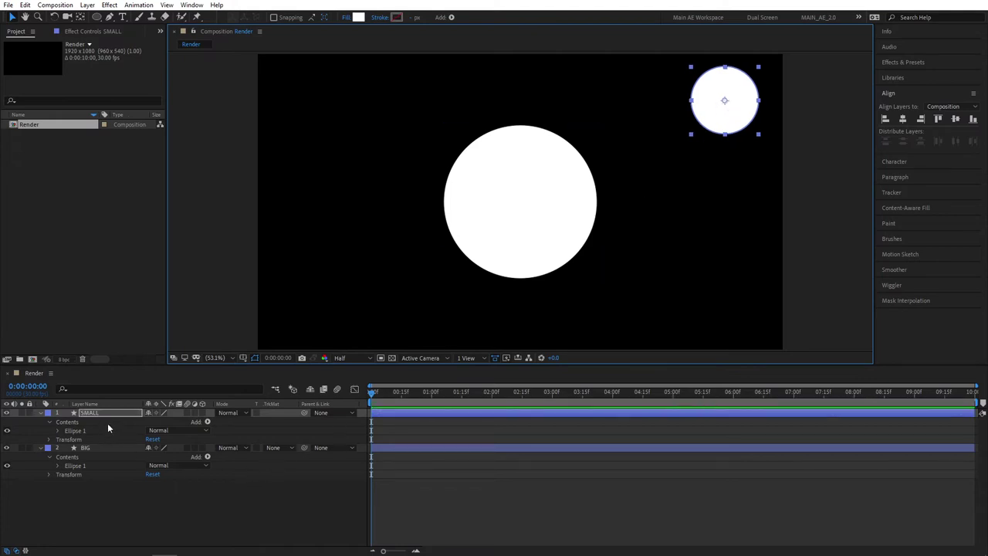
- Keyframe SMALL's Position to reach the lower right at 2 seconds, curving the path through BIG
{"action": "key", "text": "p"}
{"action": "left_click", "coordinate": [65, 422]}
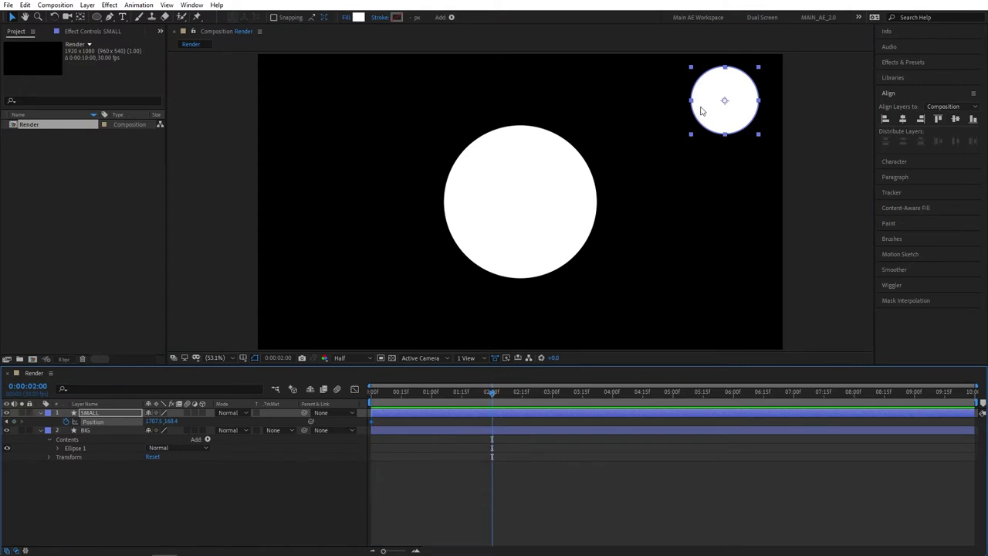
{"action": "left_click_drag", "start_coordinate": [726, 103], "coordinate": [453, 230]}
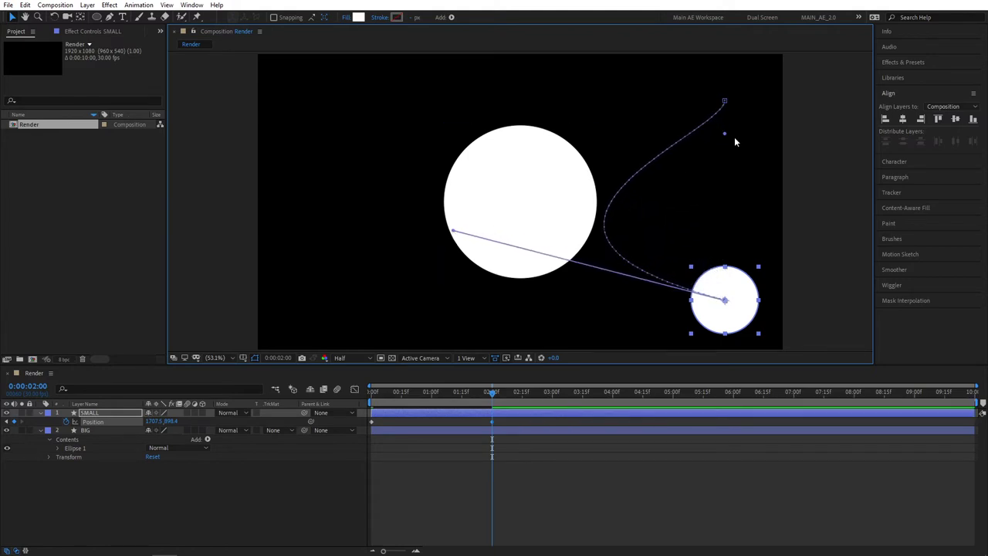
{"action": "left_click_drag", "start_coordinate": [724, 133], "coordinate": [427, 165]}
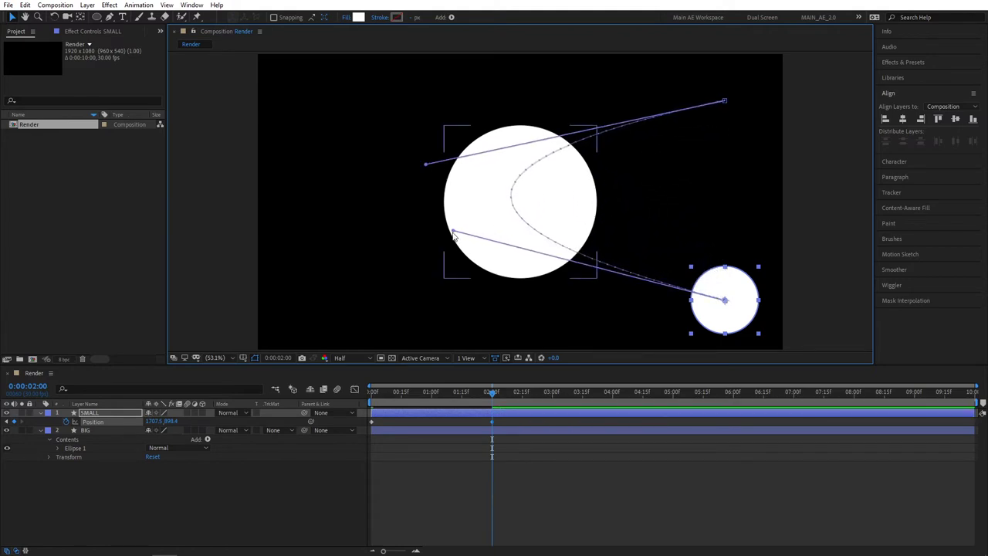
{"action": "left_click_drag", "start_coordinate": [453, 232], "coordinate": [424, 236]}
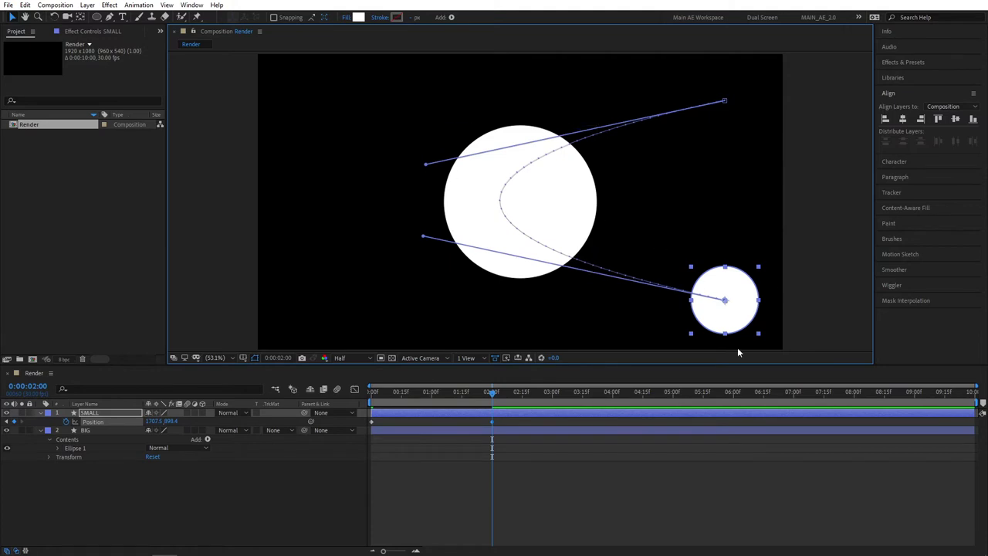
- Apply Easy Ease (F9) to both Position keyframes and preview the motion
{"action": "left_click_drag", "start_coordinate": [480, 395], "coordinate": [422, 394]}
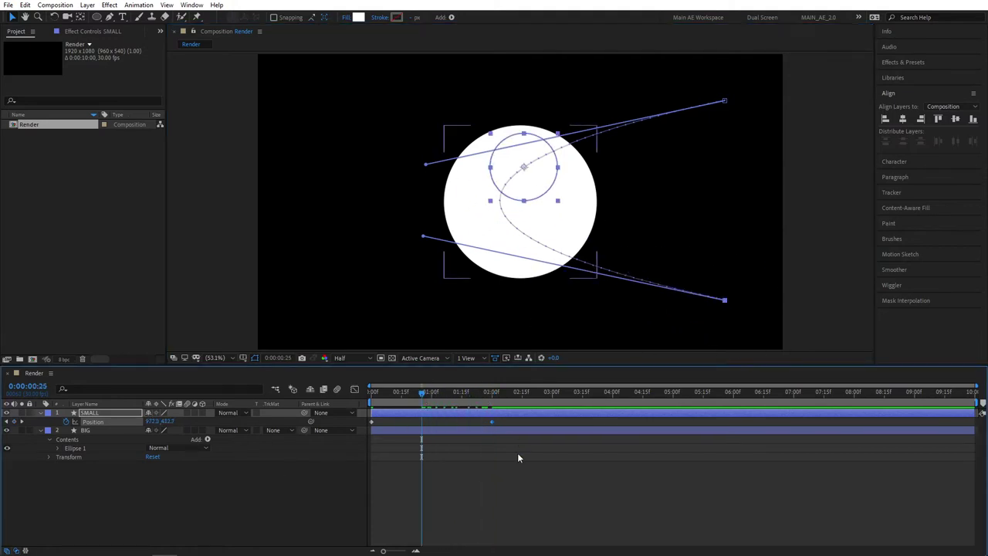
{"action": "left_click_drag", "start_coordinate": [501, 420], "coordinate": [356, 431]}
{"action": "key", "text": "F9"}
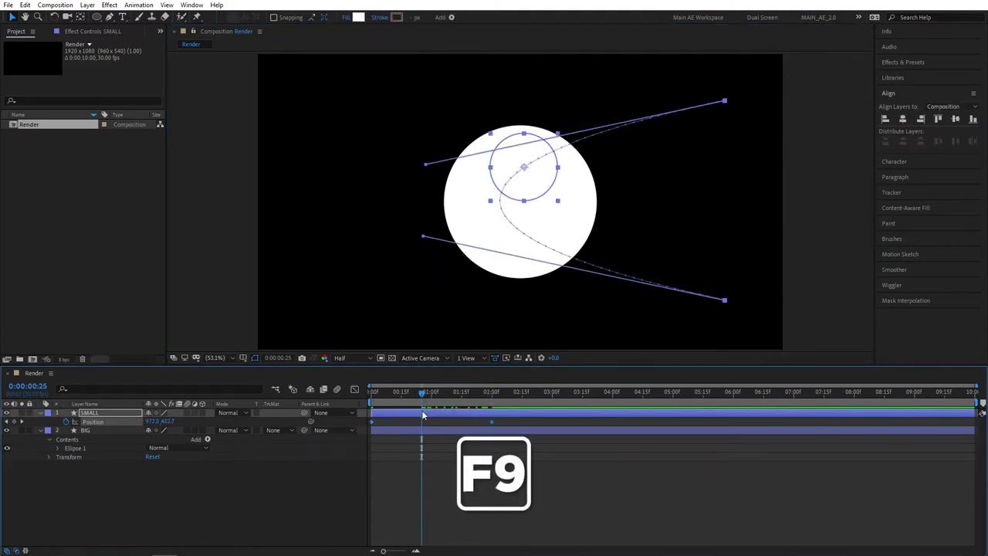
{"action": "left_click_drag", "start_coordinate": [424, 394], "coordinate": [362, 396]}
{"action": "key", "text": "space"}
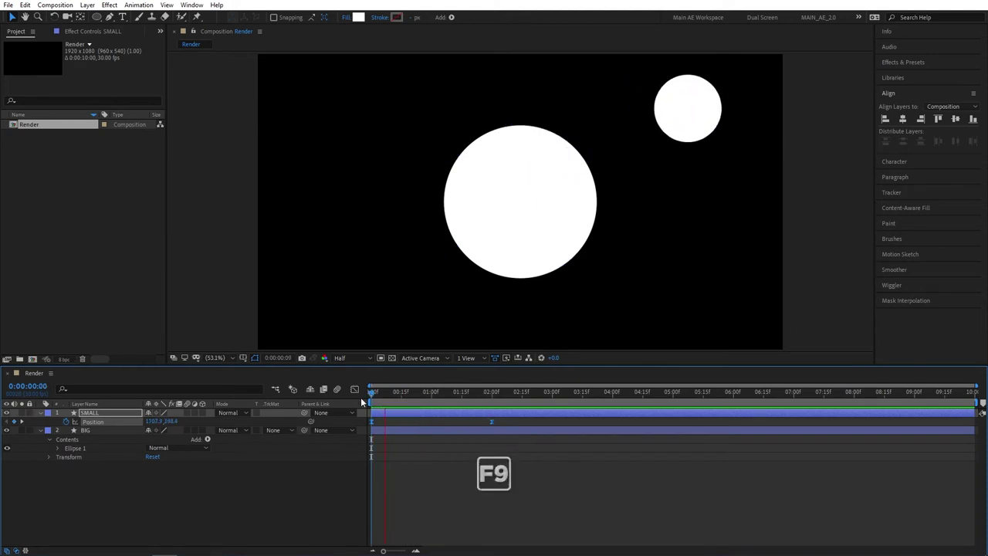
{"action": "left_click", "coordinate": [271, 448]}
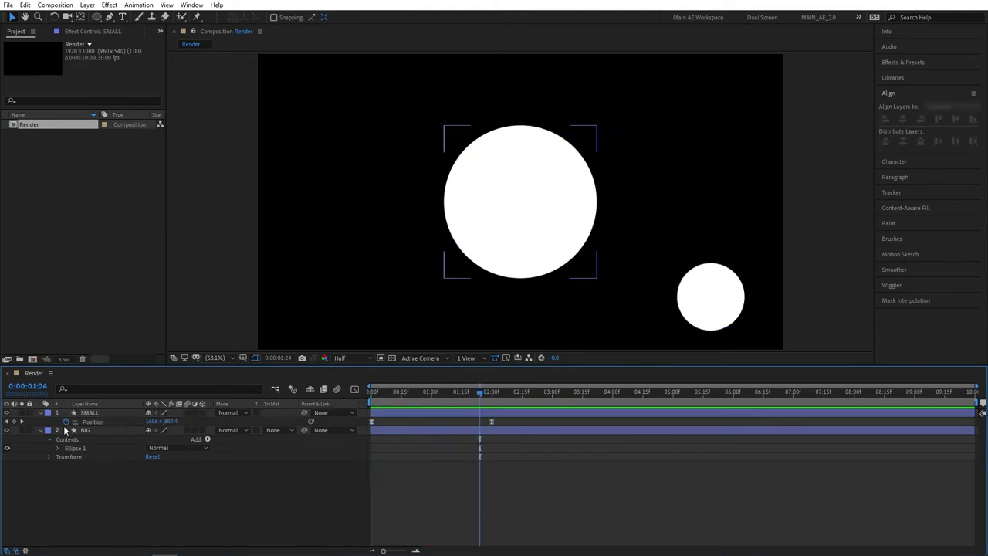
- Add a new adjustment layer above the circles
{"action": "left_click", "coordinate": [164, 497]}
{"action": "right_click", "coordinate": [120, 486]}
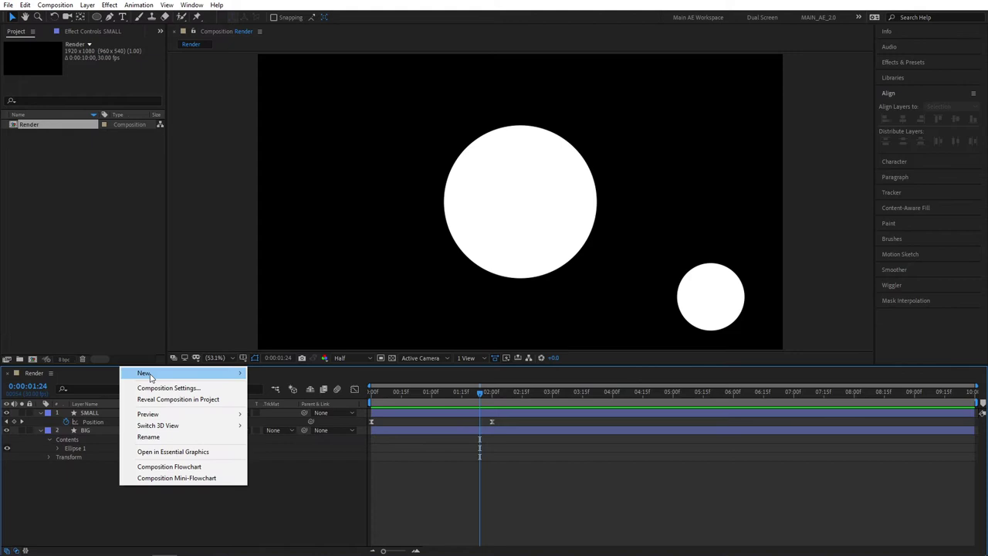
{"action": "mouse_move", "coordinate": [193, 373]}
{"action": "left_click", "coordinate": [281, 457]}
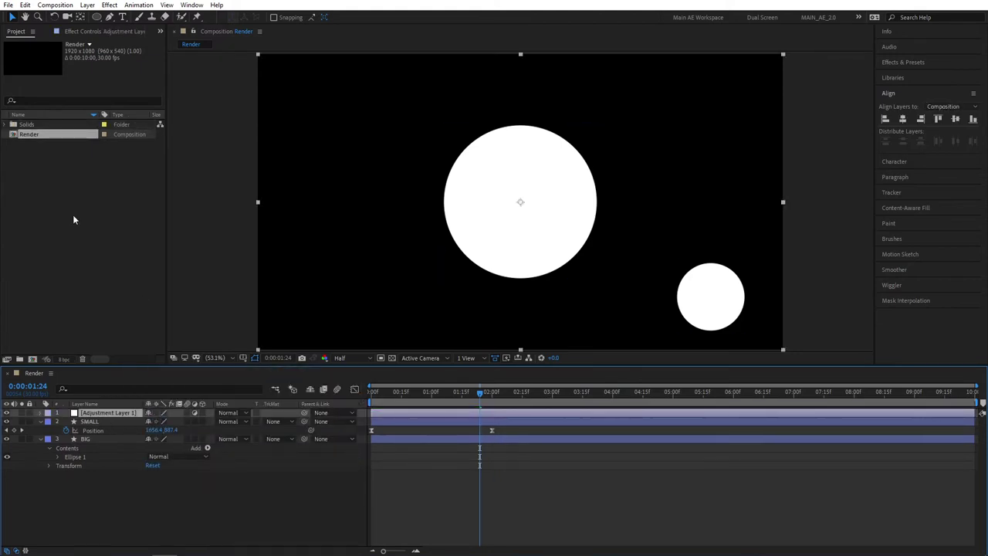
- Apply Gaussian Blur to the adjustment layer with Blurriness 100
{"action": "left_click", "coordinate": [903, 64]}
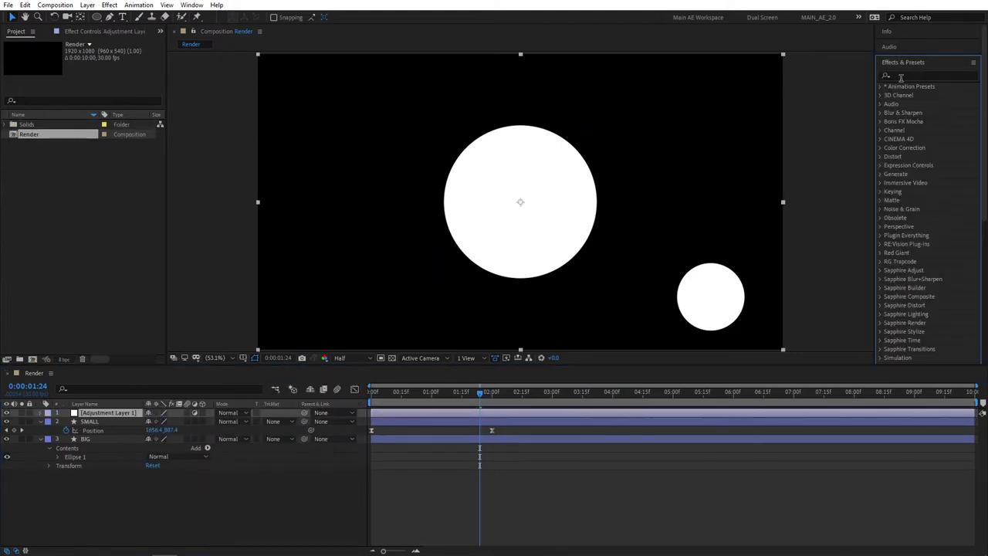
{"action": "left_click", "coordinate": [906, 77]}
{"action": "type", "text": "gaus"}
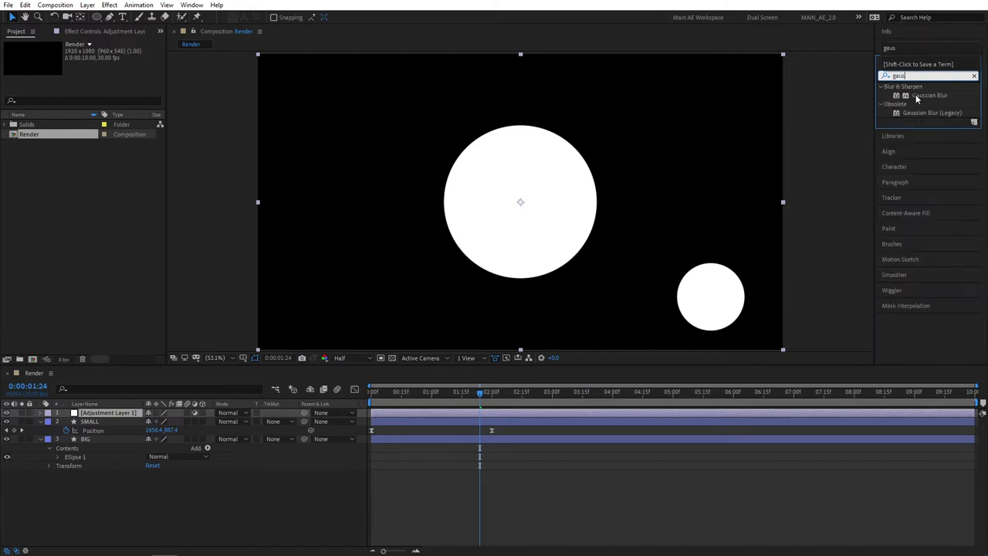
{"action": "left_click_drag", "start_coordinate": [931, 98], "coordinate": [92, 416]}
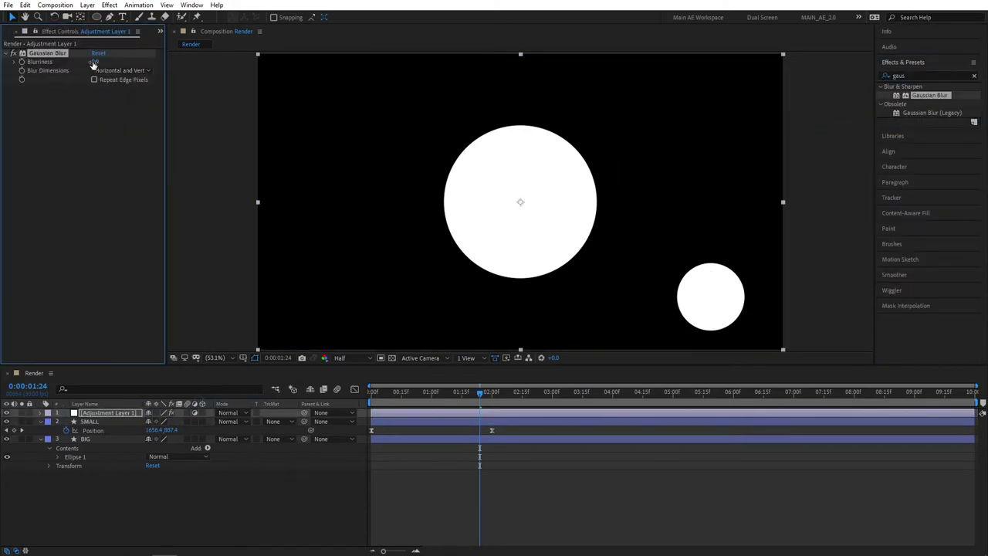
{"action": "type", "text": "100"}
{"action": "key", "text": "Return"}
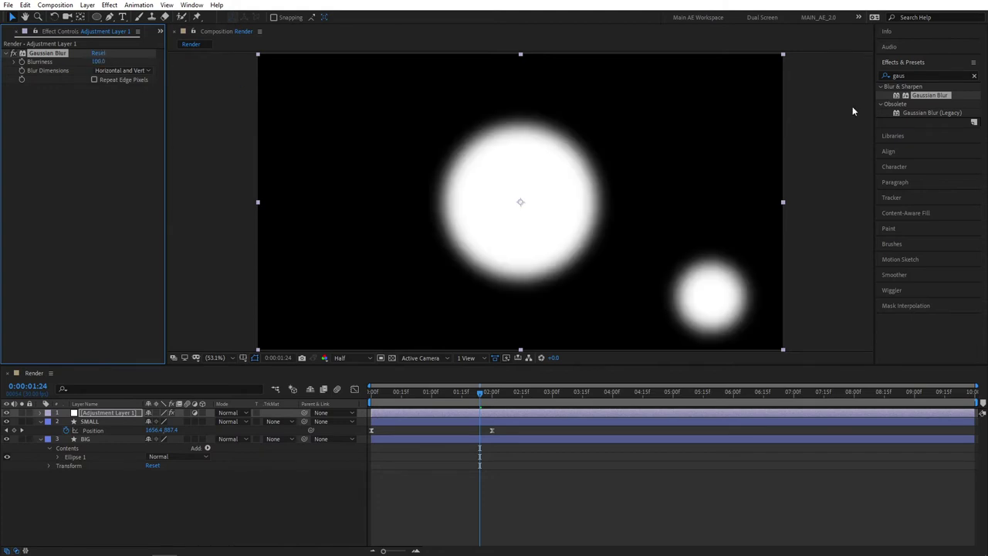
- Add Simple Choker to the adjustment layer with Choke Matte 35 and preview the result
{"action": "double_click", "coordinate": [914, 75]}
{"action": "type", "text": "simpl"}
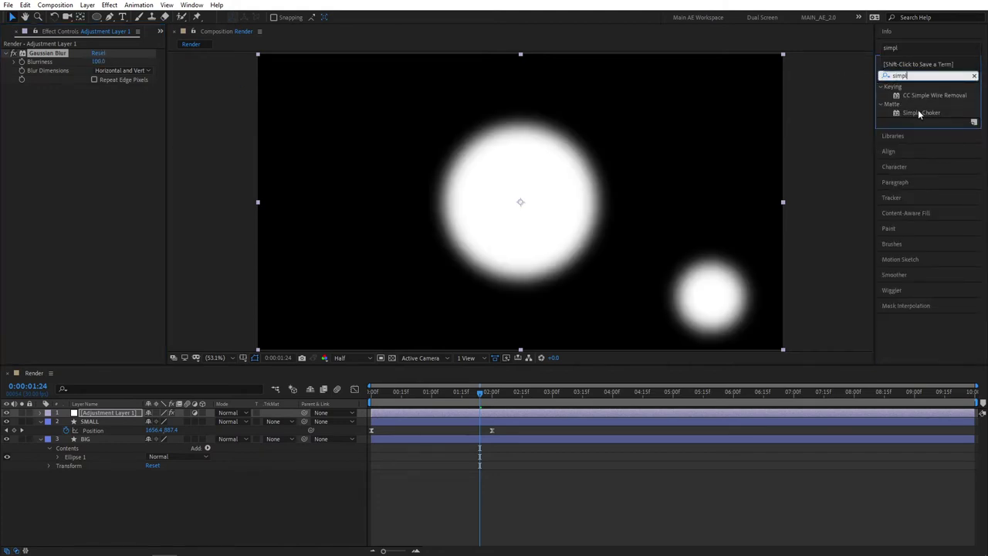
{"action": "left_click_drag", "start_coordinate": [918, 114], "coordinate": [111, 152]}
{"action": "left_click_drag", "start_coordinate": [99, 109], "coordinate": [104, 108]}
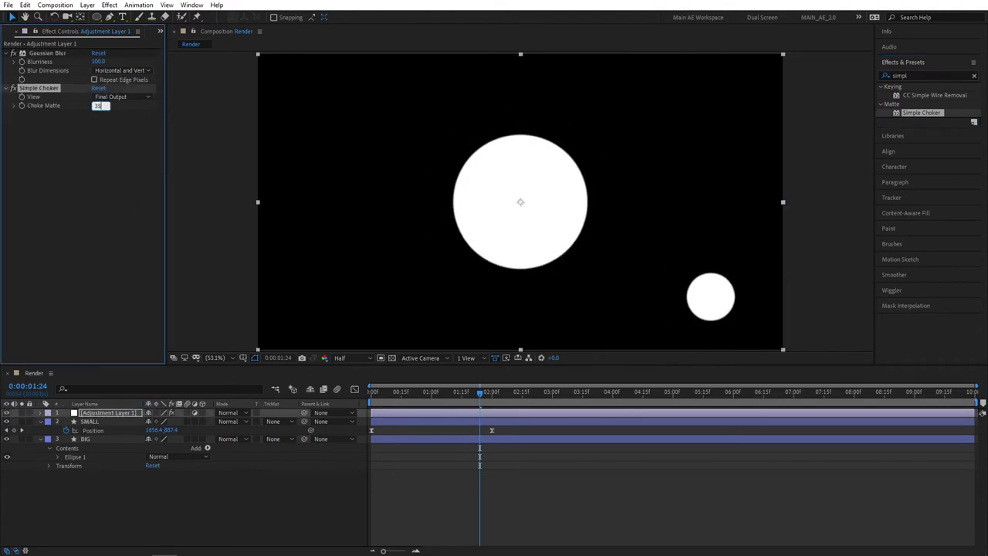
{"action": "key", "text": "Return"}
{"action": "left_click_drag", "start_coordinate": [410, 393], "coordinate": [463, 408]}
{"action": "key", "text": "space"}
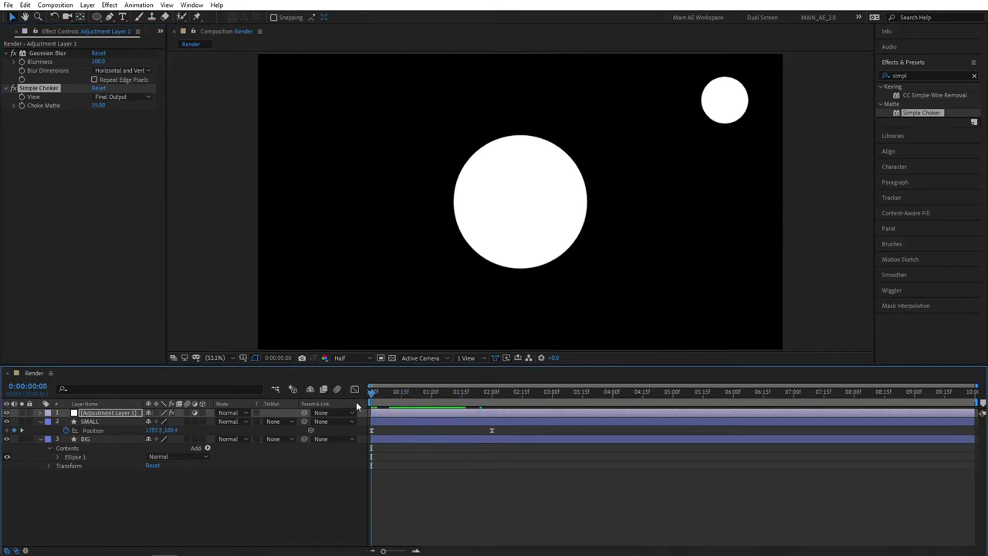
- Apply Turbulent Displace at the top of the adjustment layer's effects, with Amount 20 and Size 250
{"action": "left_click", "coordinate": [255, 507]}
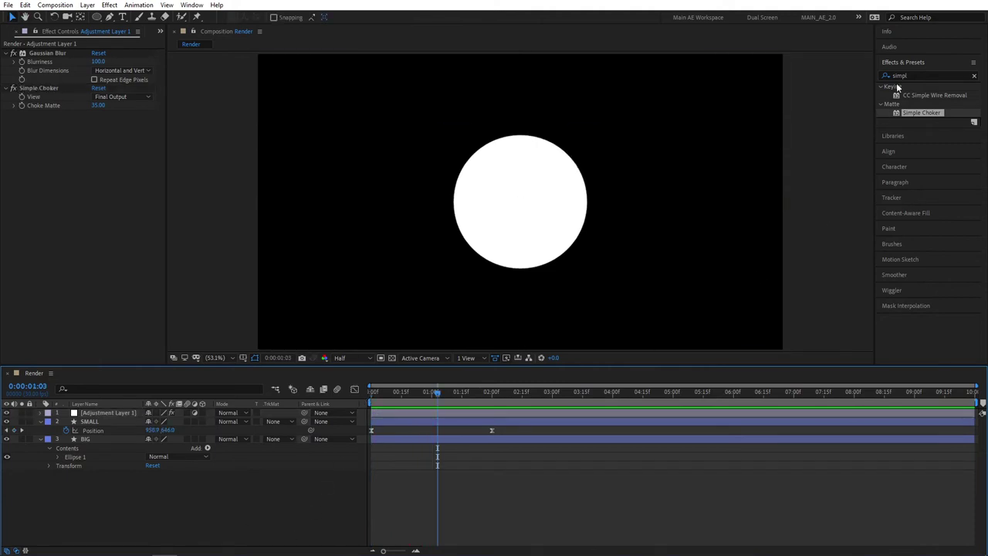
{"action": "left_click", "coordinate": [926, 76]}
{"action": "type", "text": "turbu"}
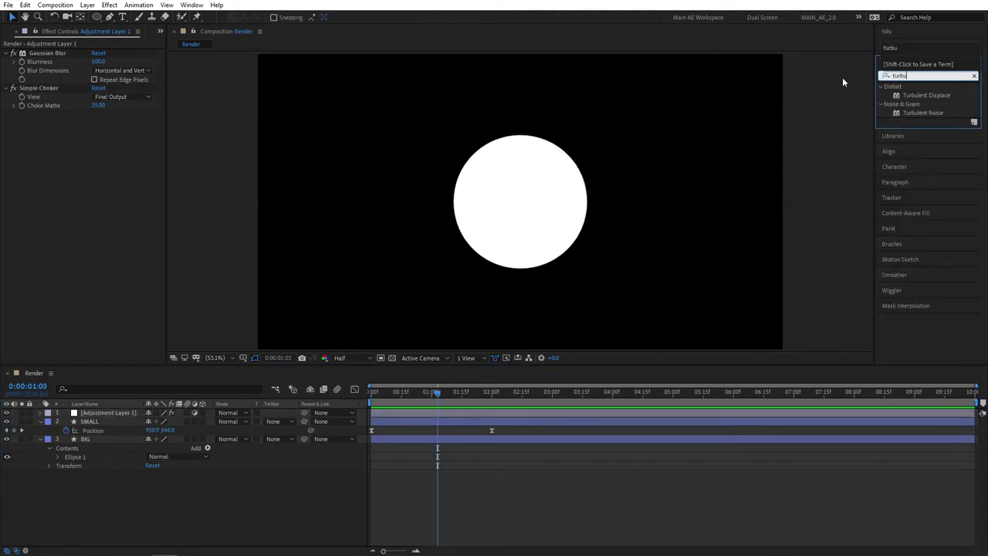
{"action": "left_click_drag", "start_coordinate": [930, 97], "coordinate": [104, 414]}
{"action": "left_click_drag", "start_coordinate": [44, 115], "coordinate": [42, 51]}
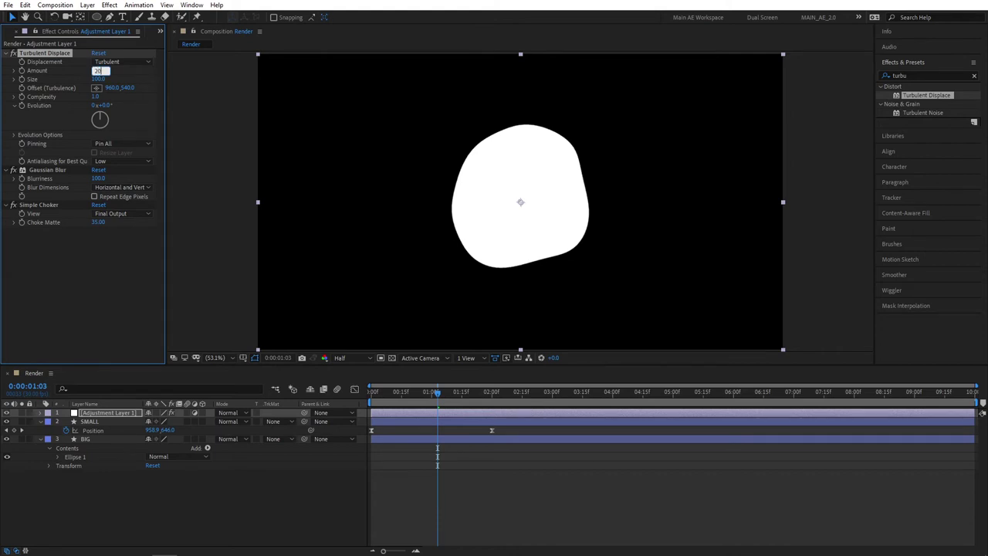
{"action": "type", "text": "20"}
{"action": "key", "text": "Return"}
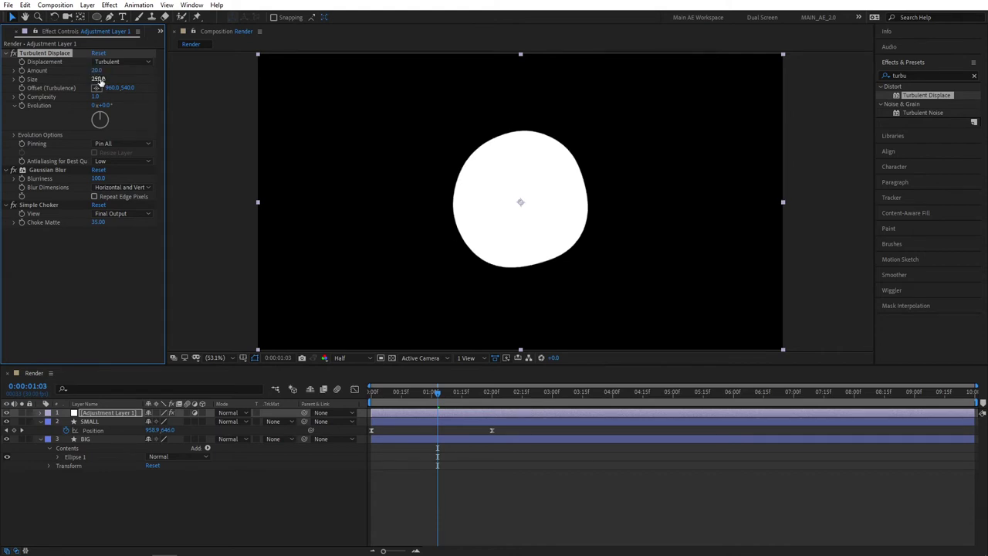
- Give Turbulent Displace's Evolution the expression time*300 and preview the wobble
{"action": "left_click", "coordinate": [21, 106], "text": "alt"}
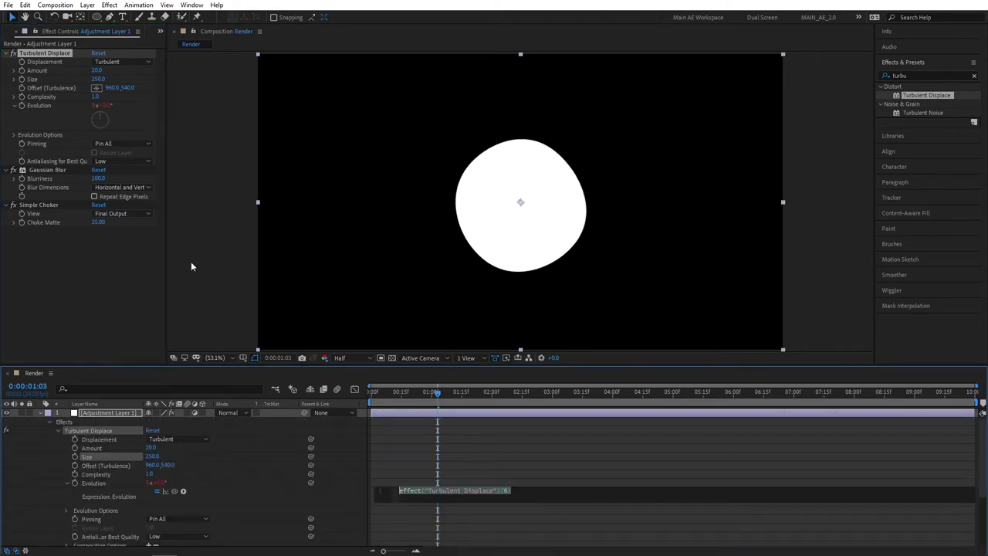
{"action": "type", "text": "time"}
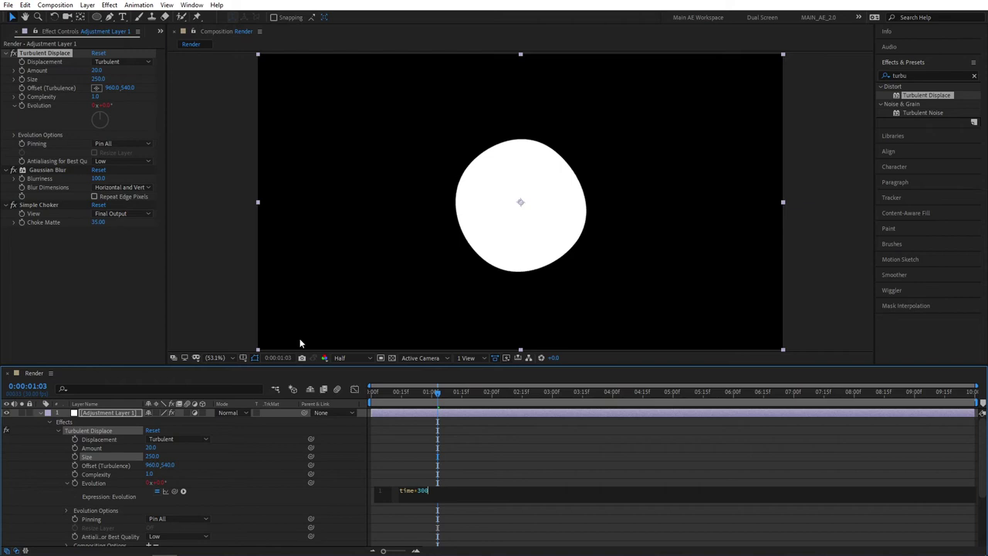
{"action": "type", "text": "*300"}
{"action": "left_click", "coordinate": [353, 494]}
{"action": "left_click_drag", "start_coordinate": [395, 394], "coordinate": [373, 391]}
{"action": "key", "text": "space"}
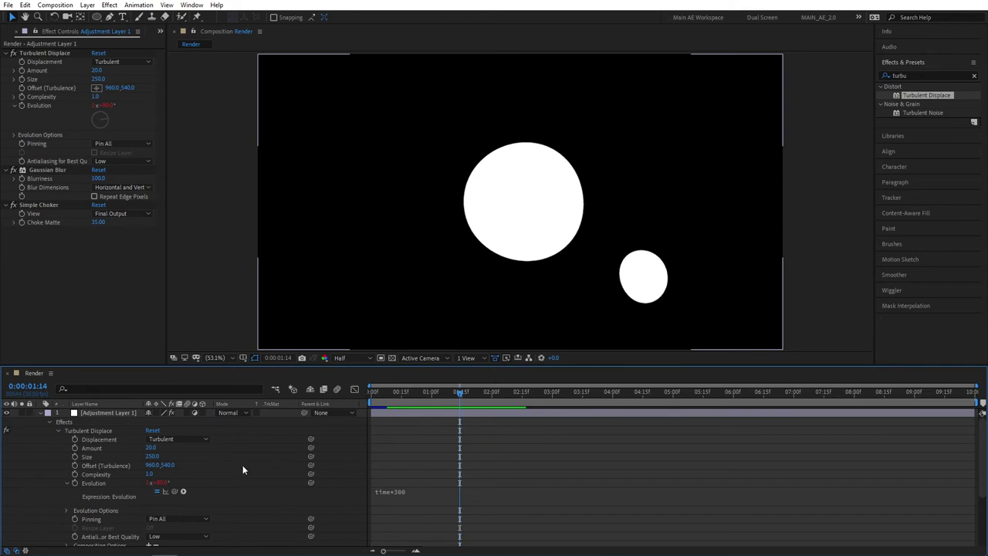
- Apply a Fill effect to both the BIG and SMALL layers
{"action": "key", "text": "u"}
{"action": "left_click", "coordinate": [89, 433]}
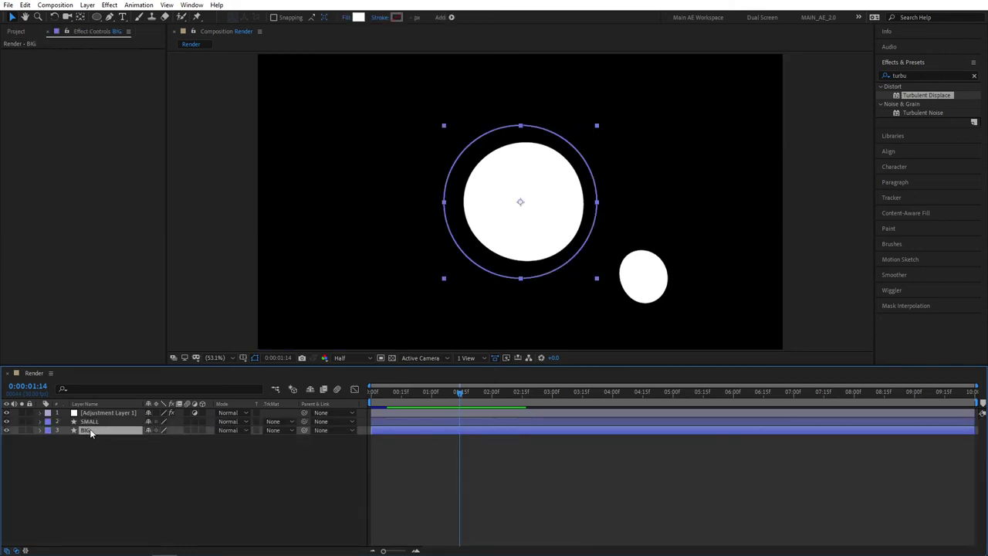
{"action": "double_click", "coordinate": [918, 74]}
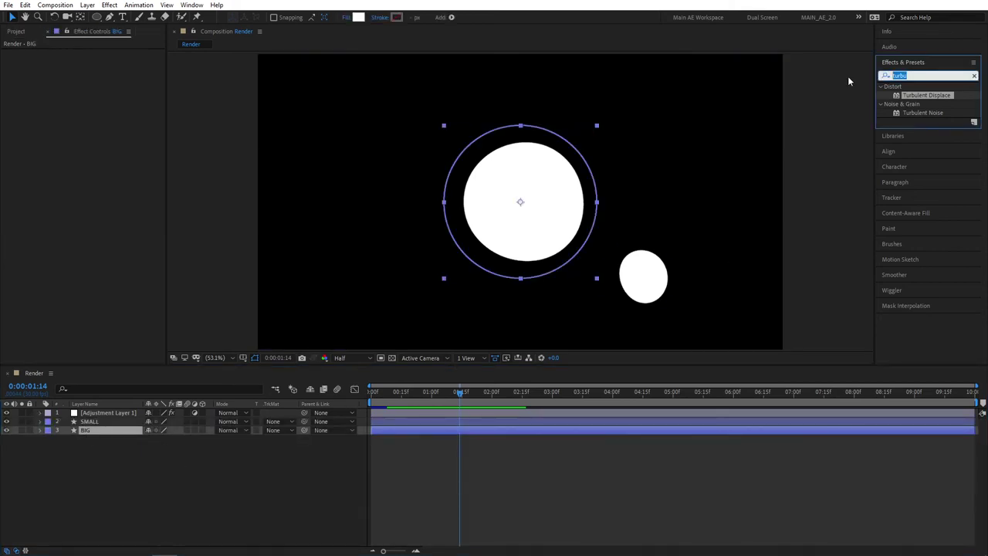
{"action": "type", "text": "fill"}
{"action": "left_click_drag", "start_coordinate": [912, 152], "coordinate": [103, 429]}
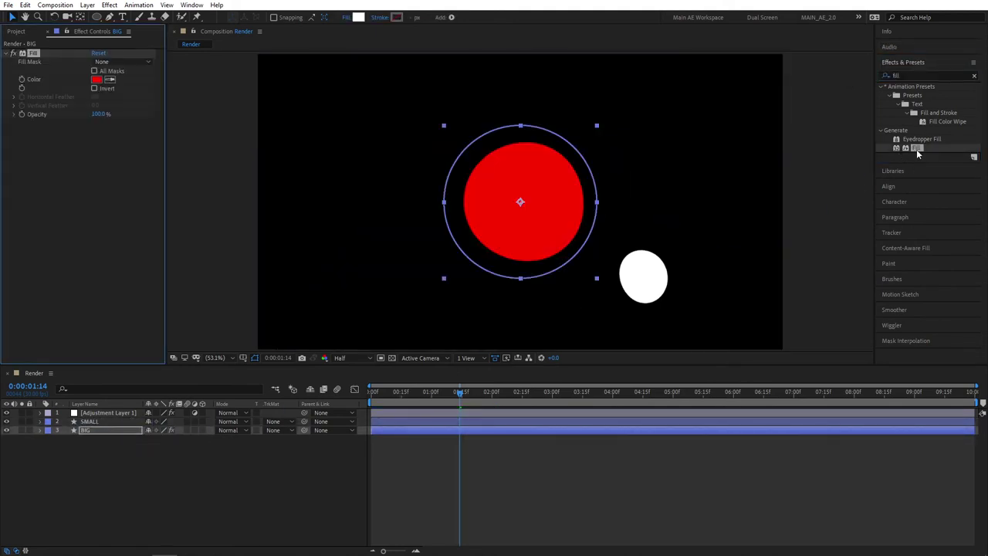
{"action": "left_click_drag", "start_coordinate": [917, 154], "coordinate": [98, 422]}
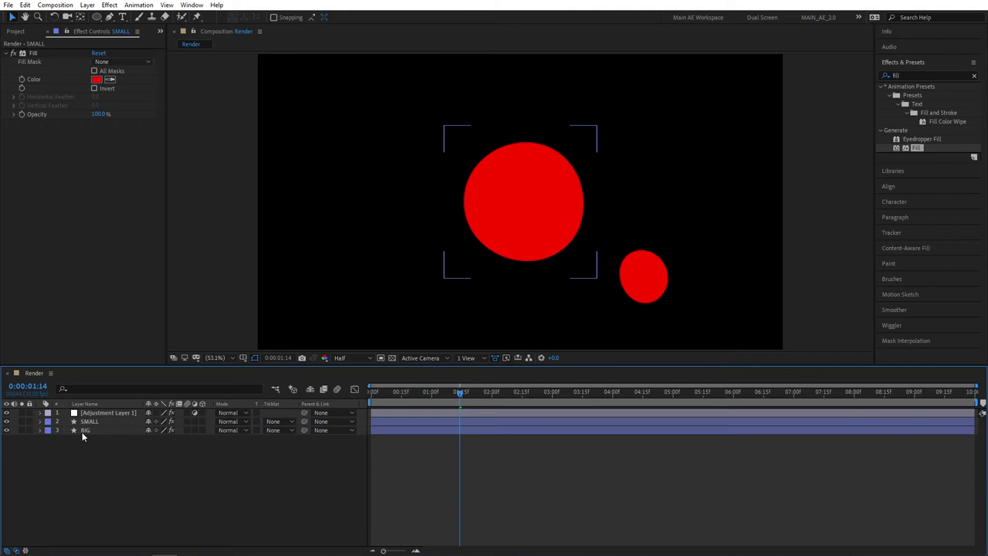
- Set BIG's Fill colour to orange and SMALL's Fill colour to white
{"action": "left_click", "coordinate": [79, 431]}
{"action": "left_click", "coordinate": [97, 80]}
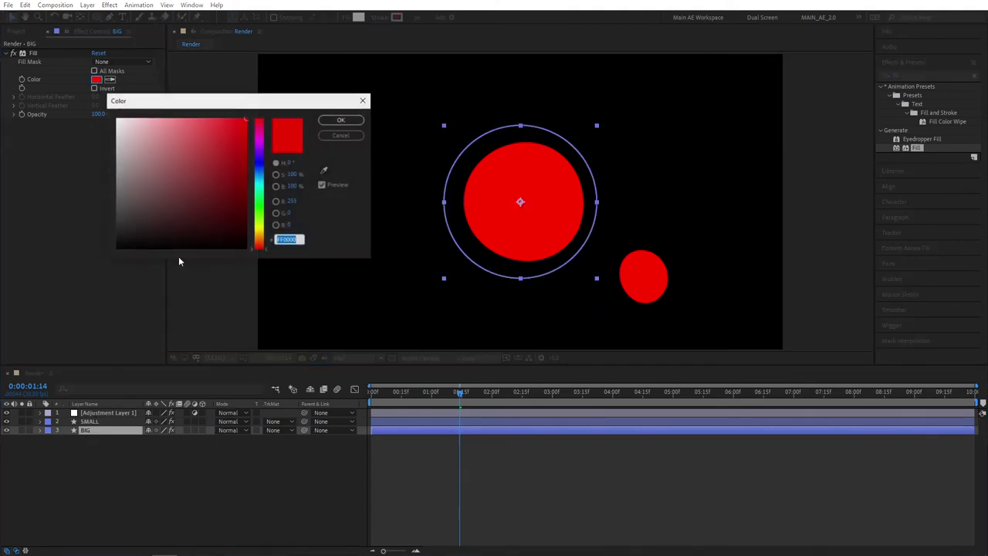
{"action": "left_click_drag", "start_coordinate": [259, 244], "coordinate": [266, 246]}
{"action": "left_click", "coordinate": [341, 120]}
{"action": "left_click", "coordinate": [89, 422]}
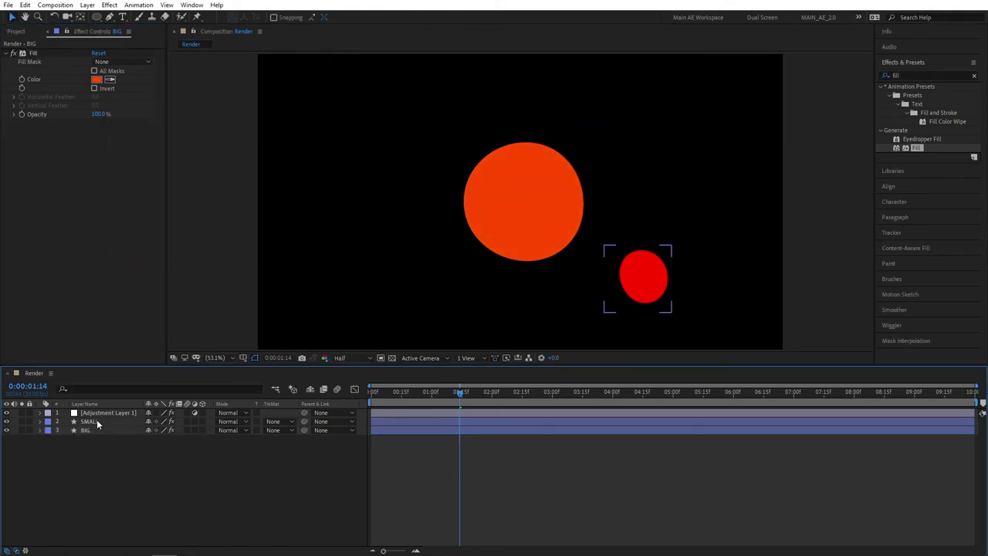
{"action": "left_click", "coordinate": [96, 79]}
{"action": "left_click_drag", "start_coordinate": [154, 150], "coordinate": [117, 113]}
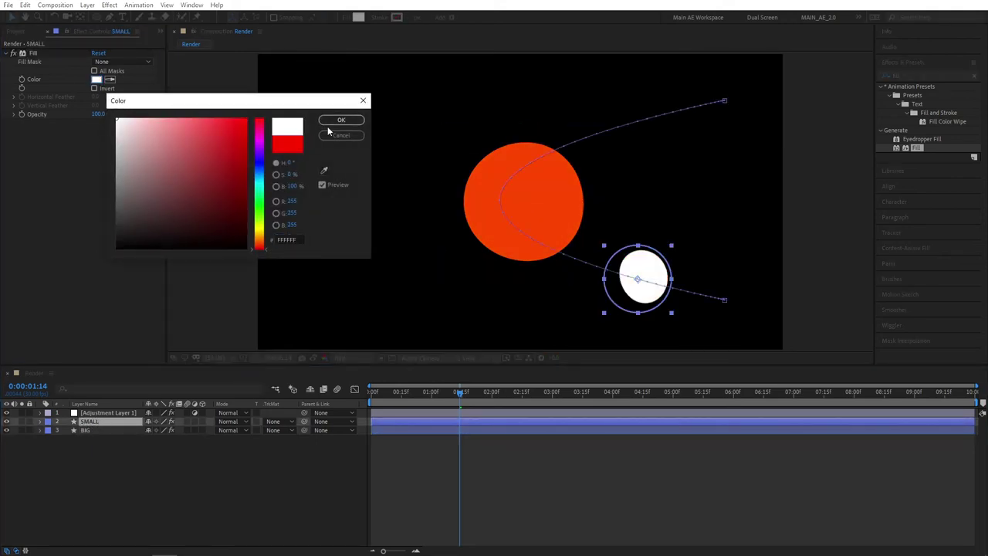
{"action": "left_click", "coordinate": [342, 119]}
{"action": "left_click", "coordinate": [348, 119]}
{"action": "left_click_drag", "start_coordinate": [421, 395], "coordinate": [414, 394]}
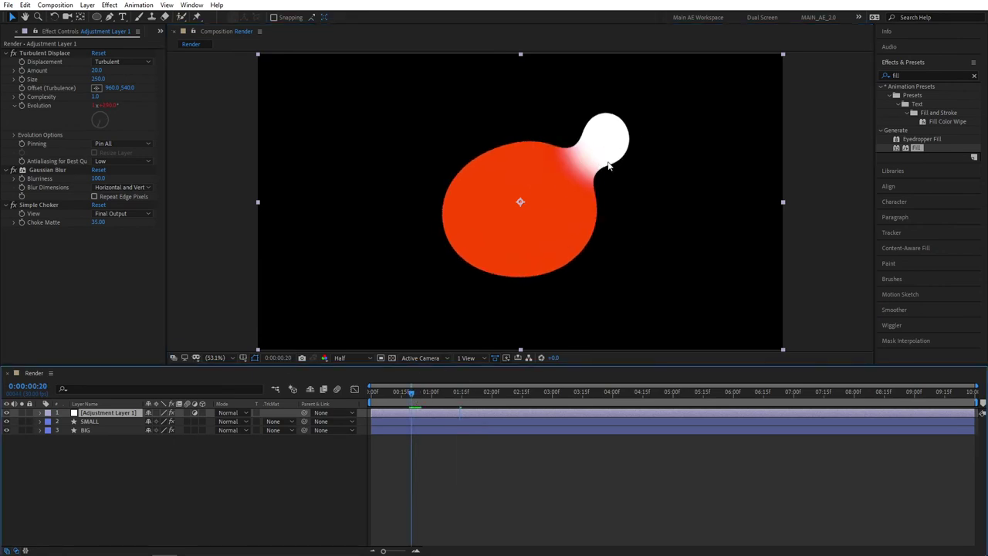
- Keyframe SMALL's Fill colour to change to the blob's sampled orange around 1:01
{"action": "left_click", "coordinate": [105, 422]}
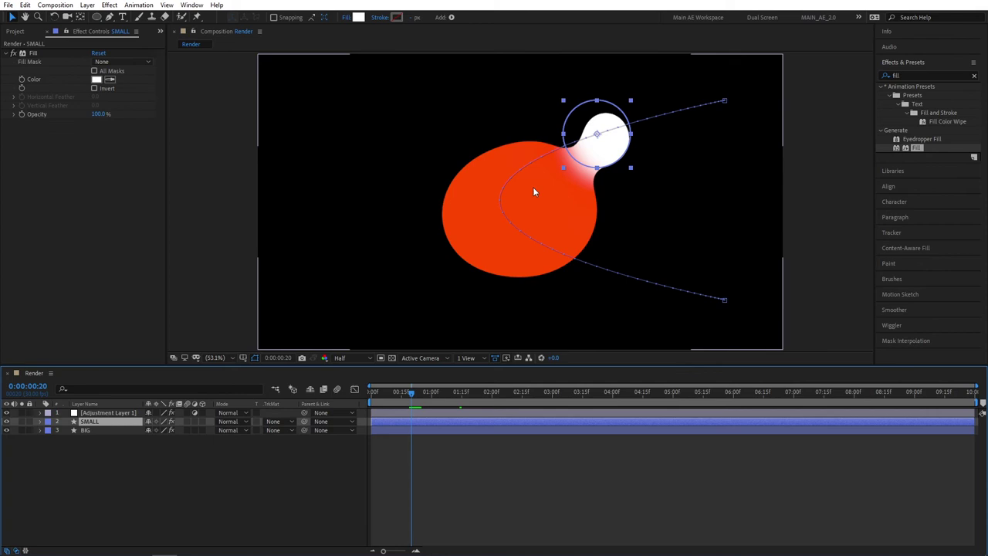
{"action": "left_click", "coordinate": [45, 92]}
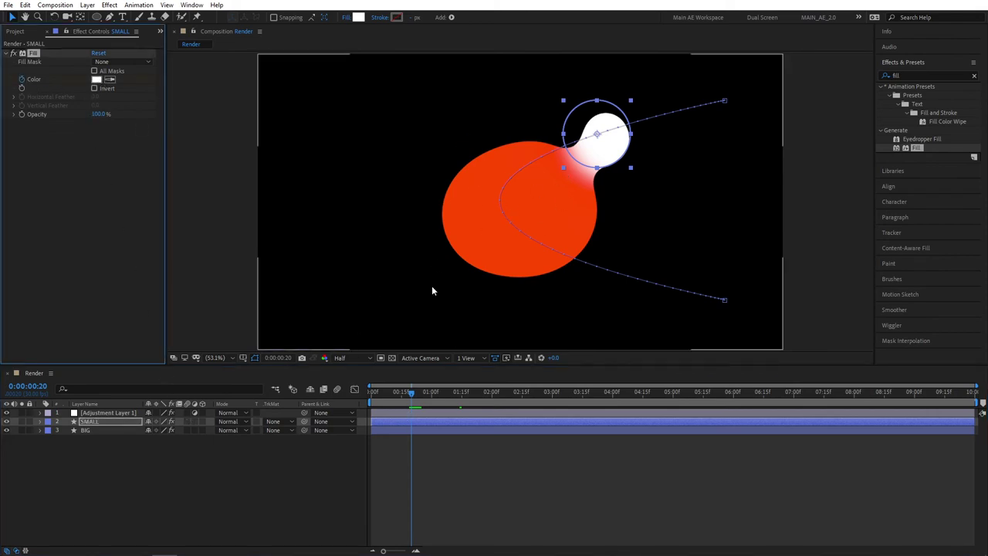
{"action": "left_click_drag", "start_coordinate": [413, 394], "coordinate": [438, 396]}
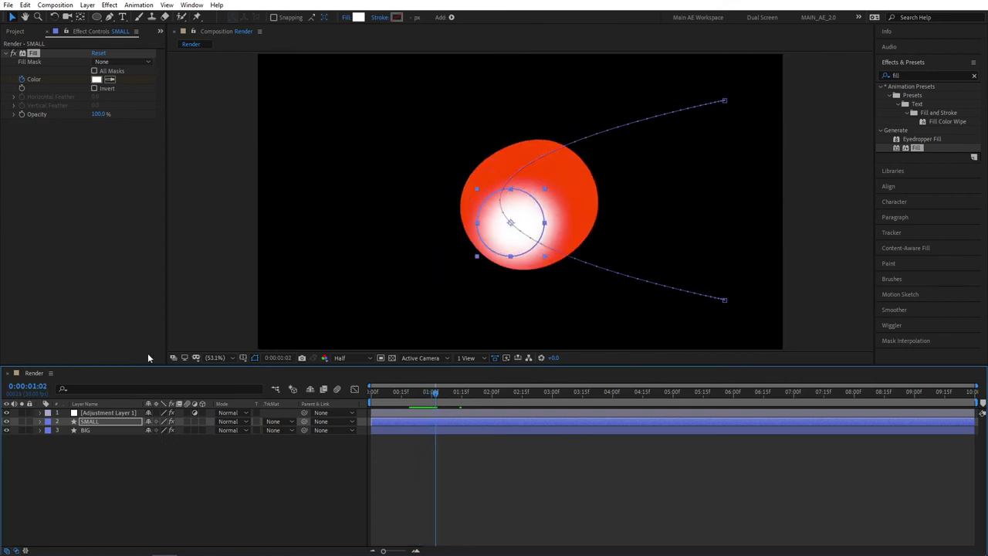
{"action": "key", "text": "Page_Up"}
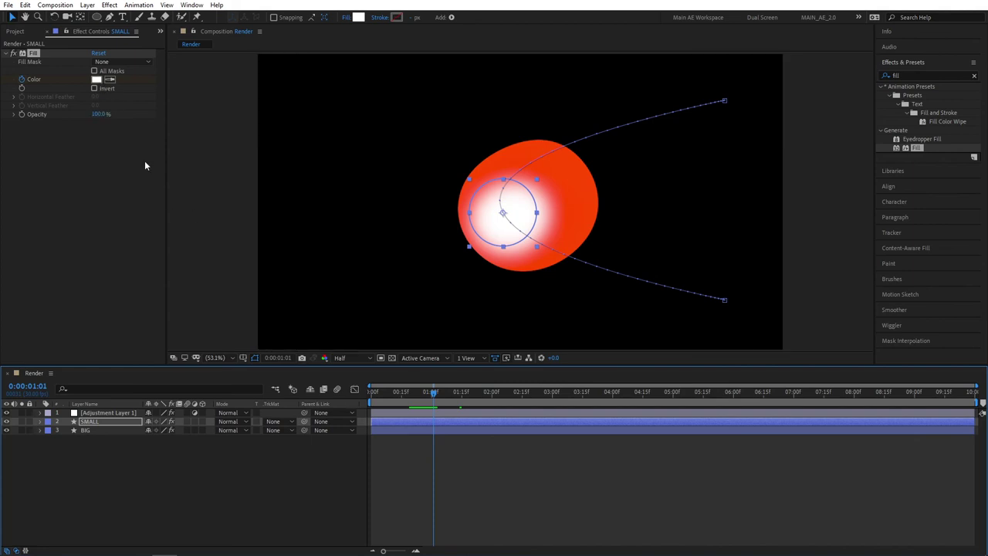
{"action": "left_click", "coordinate": [109, 80]}
{"action": "left_click", "coordinate": [579, 169]}
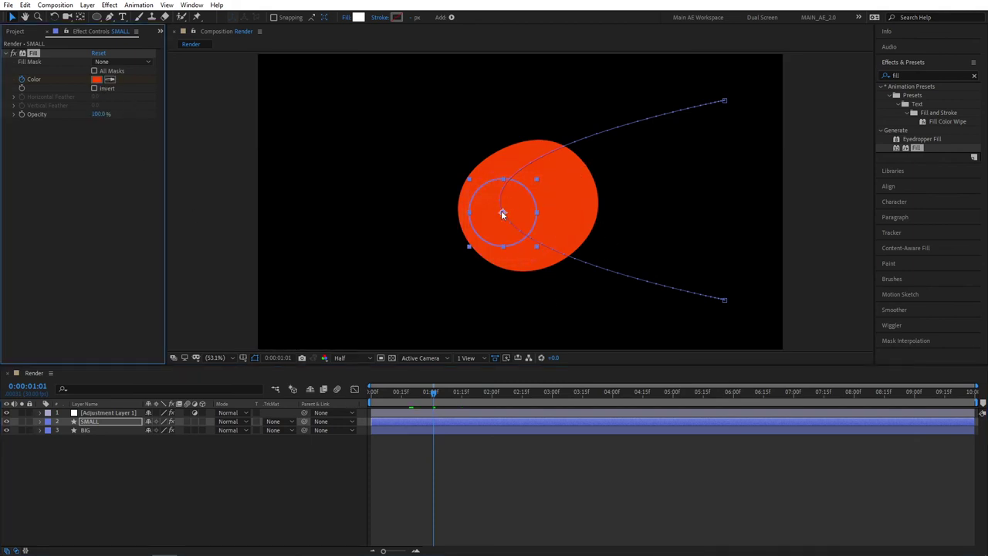
{"action": "left_click", "coordinate": [363, 448]}
{"action": "left_click_drag", "start_coordinate": [381, 396], "coordinate": [359, 392]}
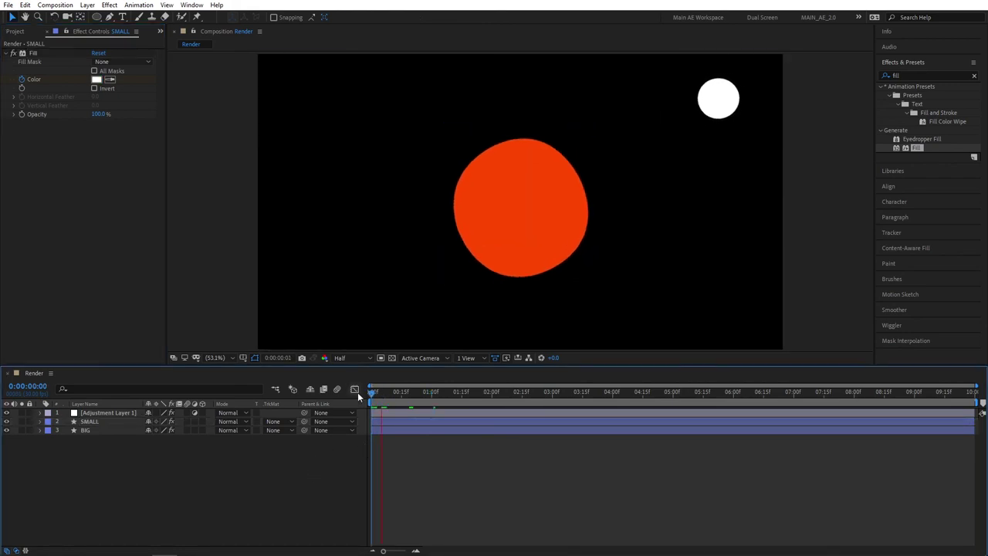
{"action": "key", "text": "space"}
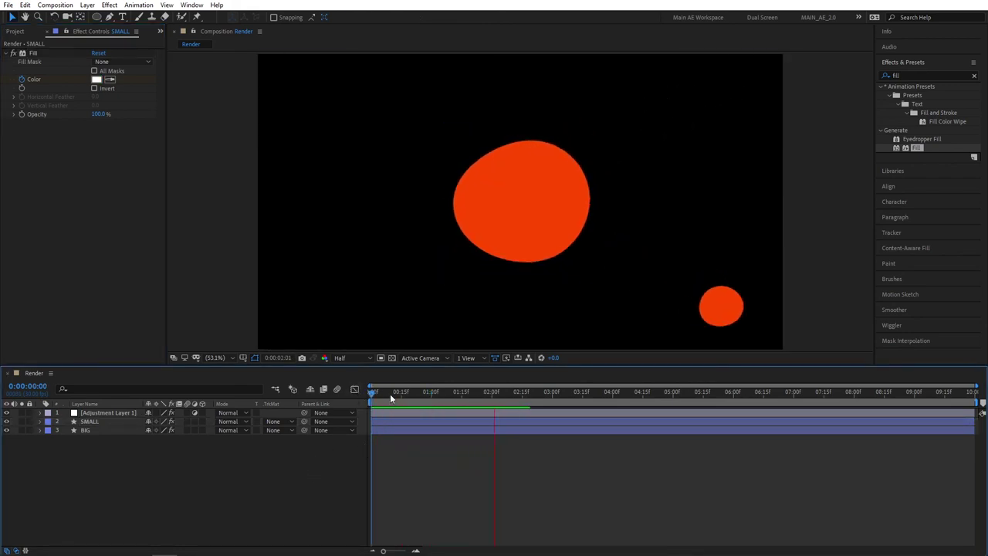
{"action": "left_click_drag", "start_coordinate": [389, 394], "coordinate": [476, 396]}
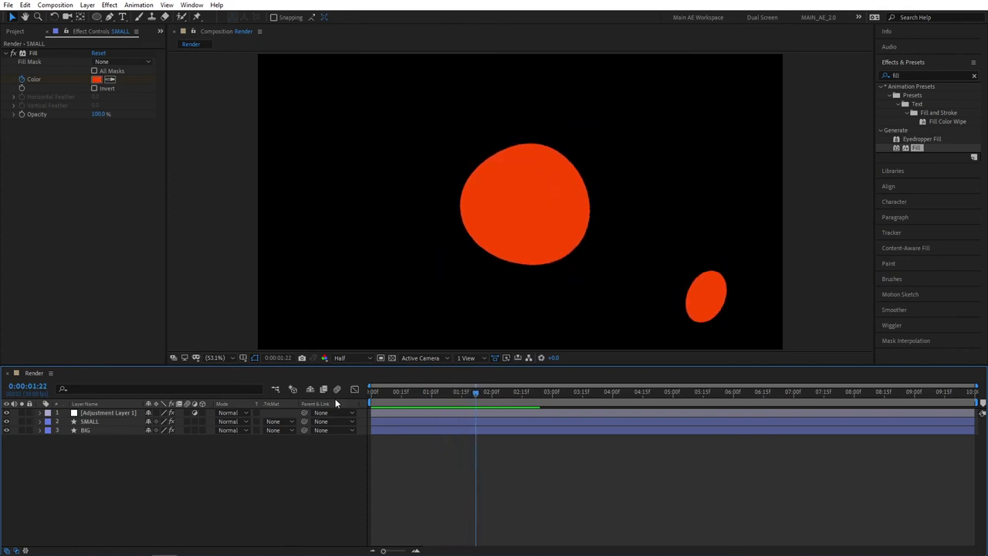
{"action": "left_click", "coordinate": [370, 394]}
{"action": "left_click", "coordinate": [91, 422]}
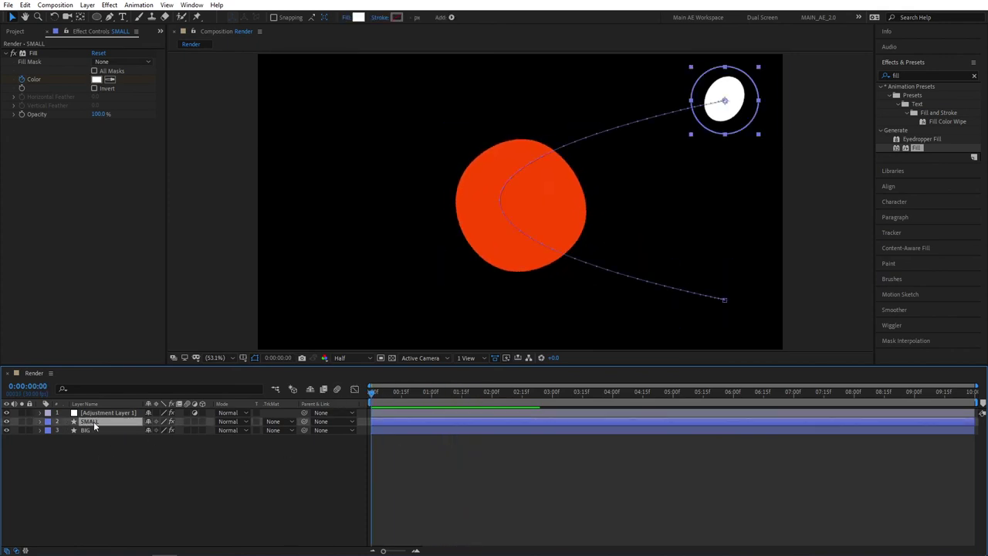
- Duplicate SMALL into SMALL 2 and SMALL 3, each starting a few frames later, then preview
{"action": "key", "text": "ctrl+d"}
{"action": "key", "text": "Page_Down"}
{"action": "key", "text": "Page_Down"}
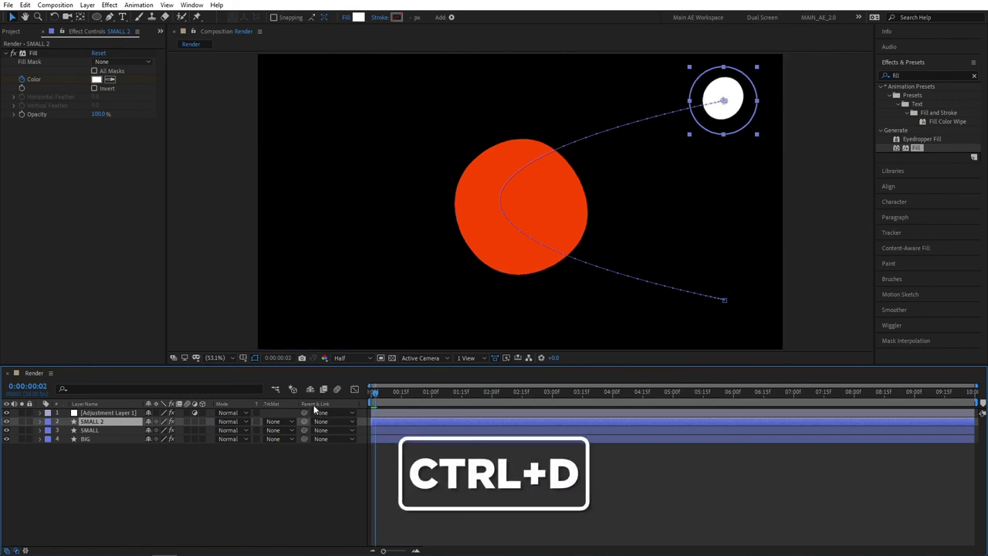
{"action": "key", "text": "Page_Down"}
{"action": "key", "text": "Page_Down"}
{"action": "key", "text": "Page_Down"}
{"action": "key", "text": "["}
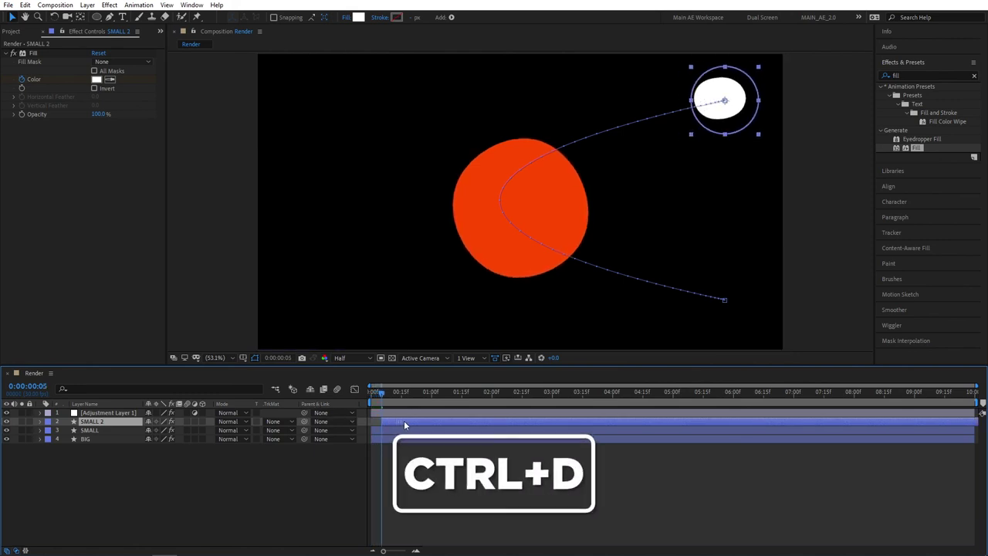
{"action": "key", "text": "ctrl+d"}
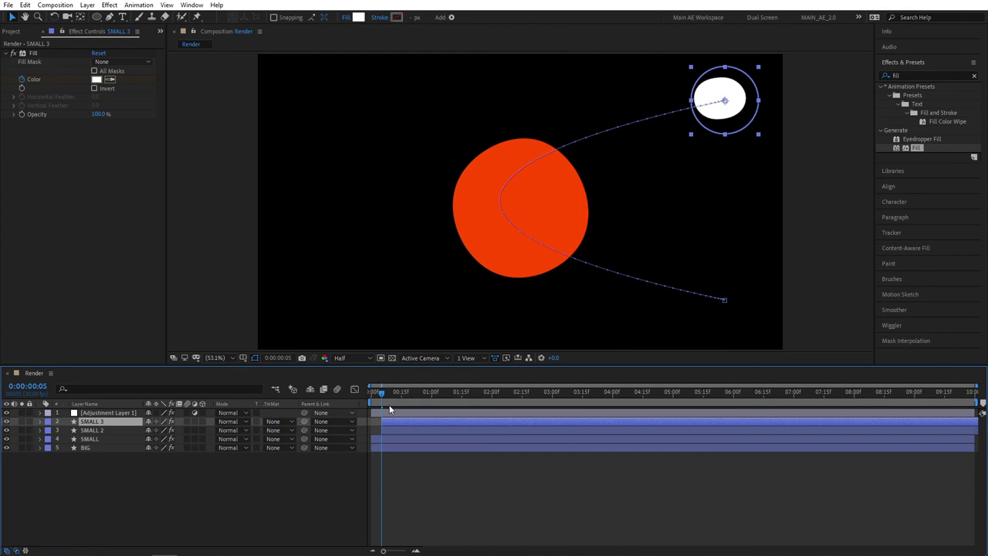
{"action": "key", "text": "Page_Down"}
{"action": "key", "text": "Page_Down"}
{"action": "key", "text": "Page_Down"}
{"action": "key", "text": "Page_Down"}
{"action": "key", "text": "Page_Down"}
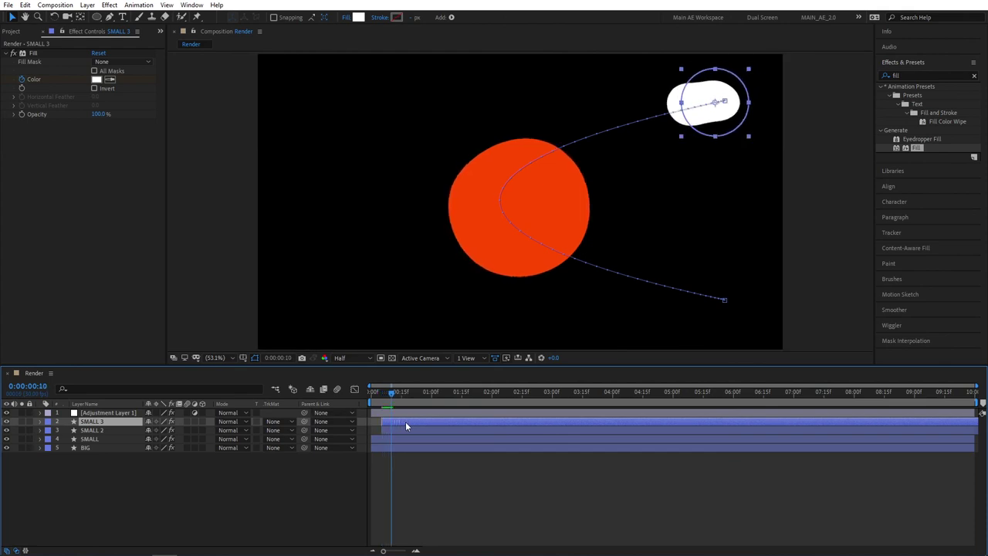
{"action": "key", "text": "bracketleft"}
{"action": "left_click", "coordinate": [371, 392]}
{"action": "key", "text": "space"}
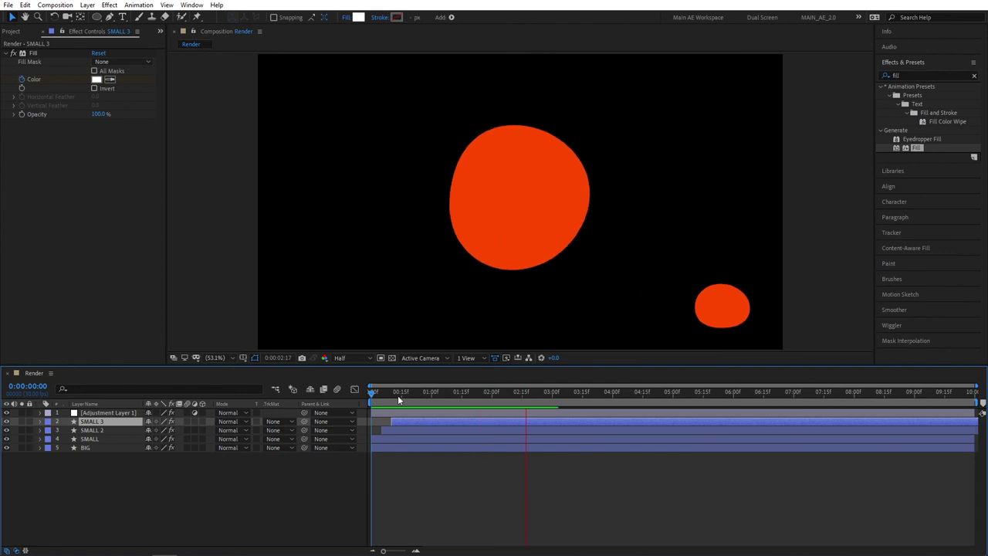
{"action": "left_click_drag", "start_coordinate": [375, 392], "coordinate": [509, 392]}
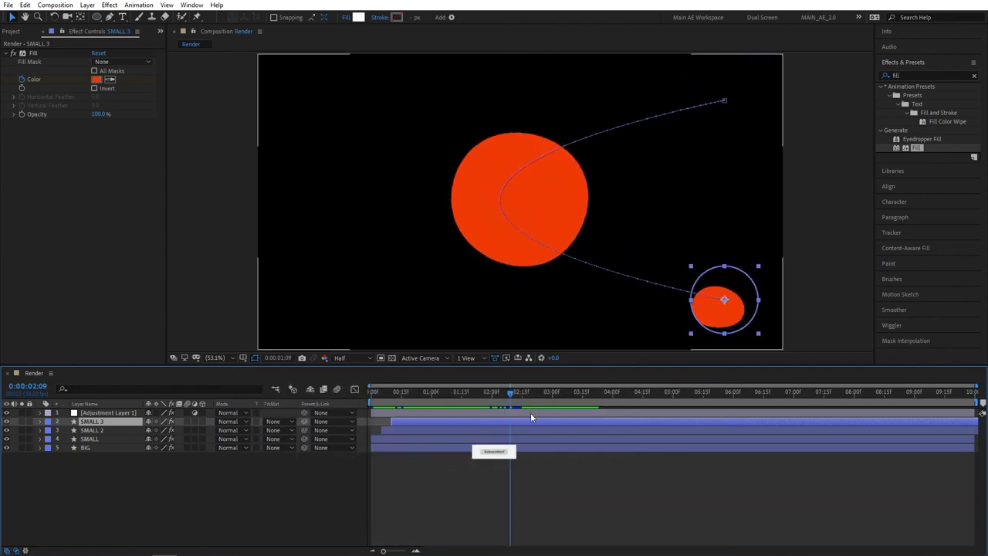
{"action": "key", "text": "space"}
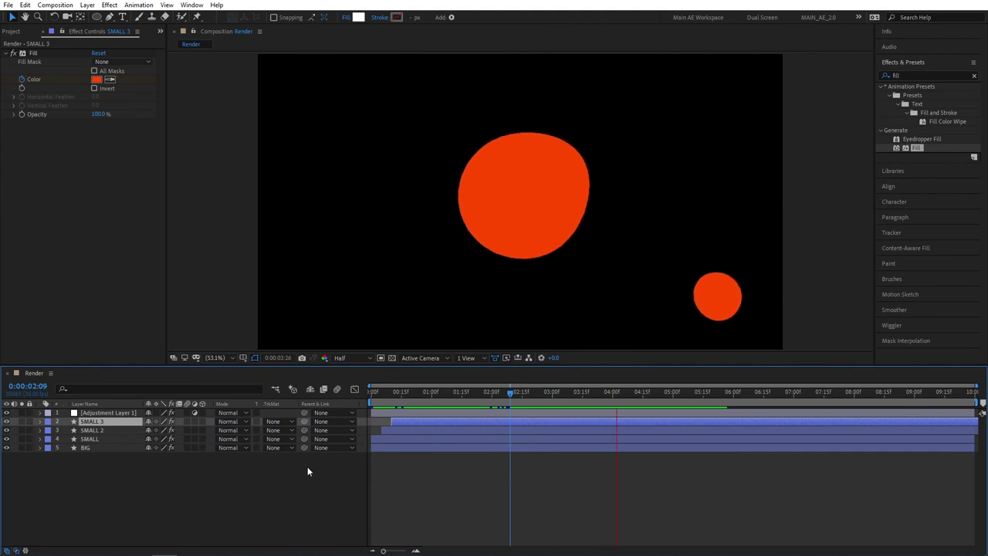